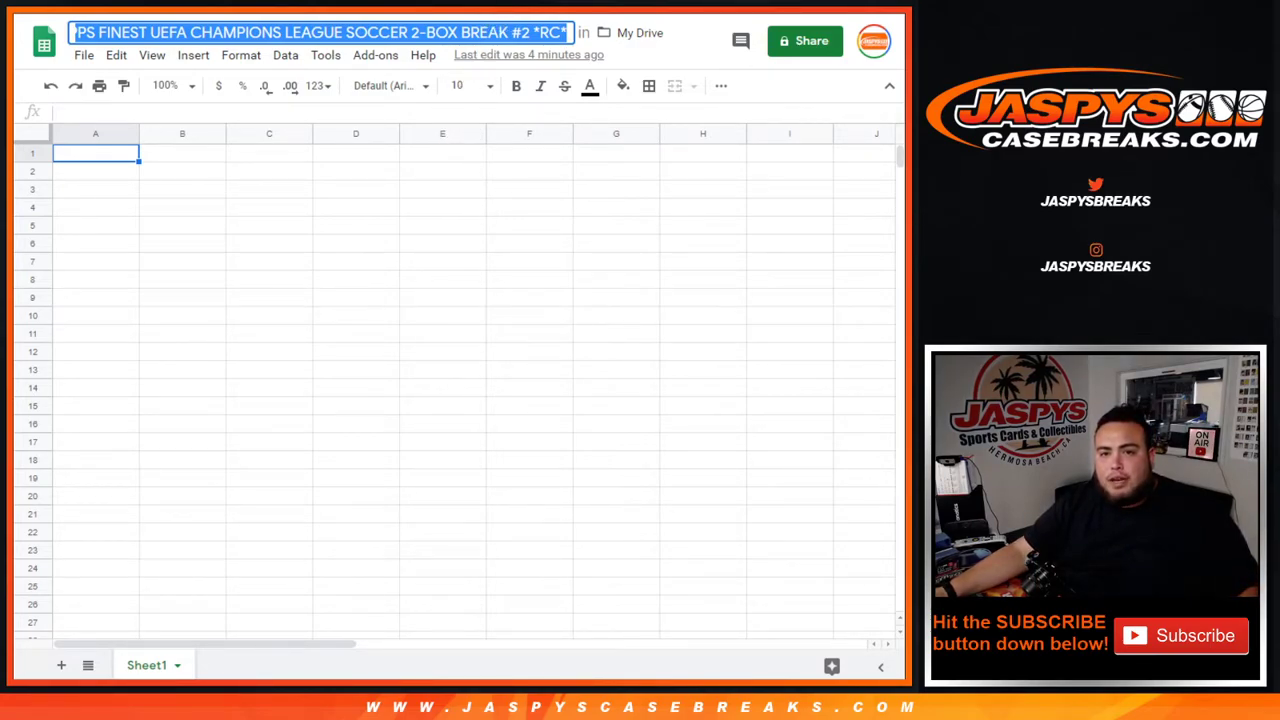
# Review the 2019-20 Topps Finest UEFA Champions League 2-Box Break #3 product page, including its description and full club list.
pyautogui.hotkey('ctrl', 'Tab')
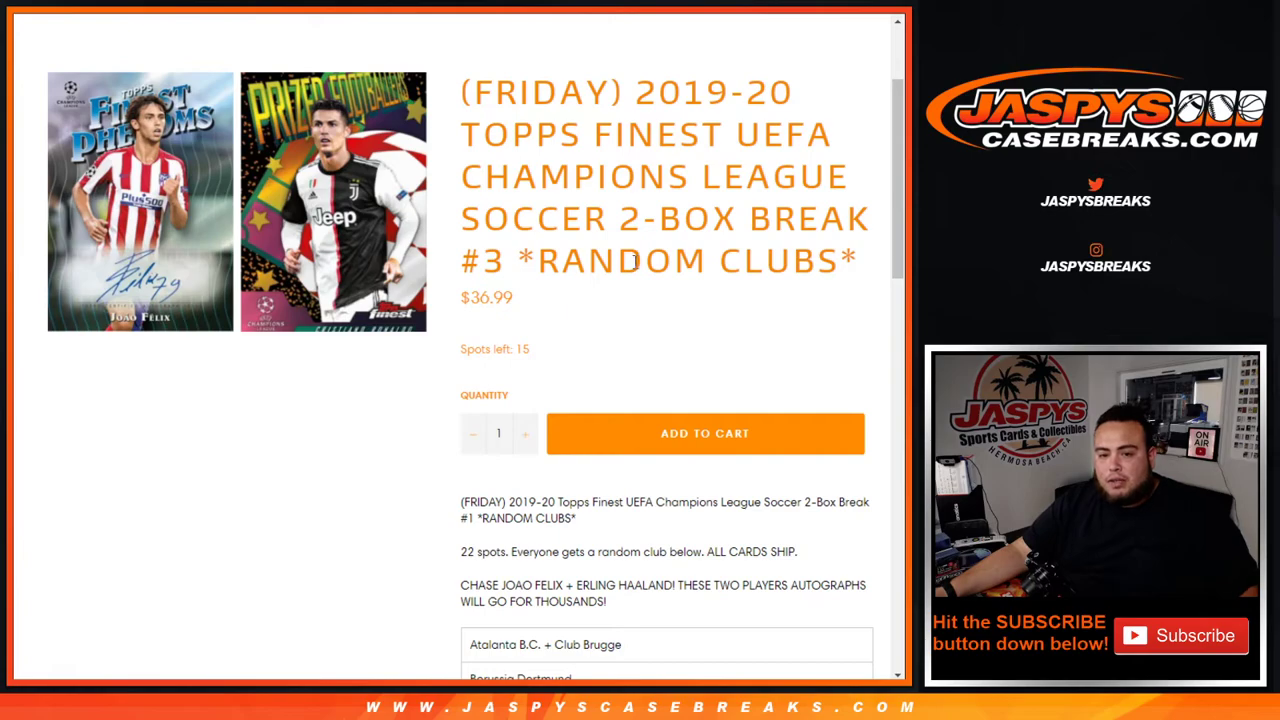
pyautogui.scroll(-3, 590, 285)
pyautogui.moveTo(447, 300); pyautogui.dragTo(803, 288)
pyautogui.click(810, 290)
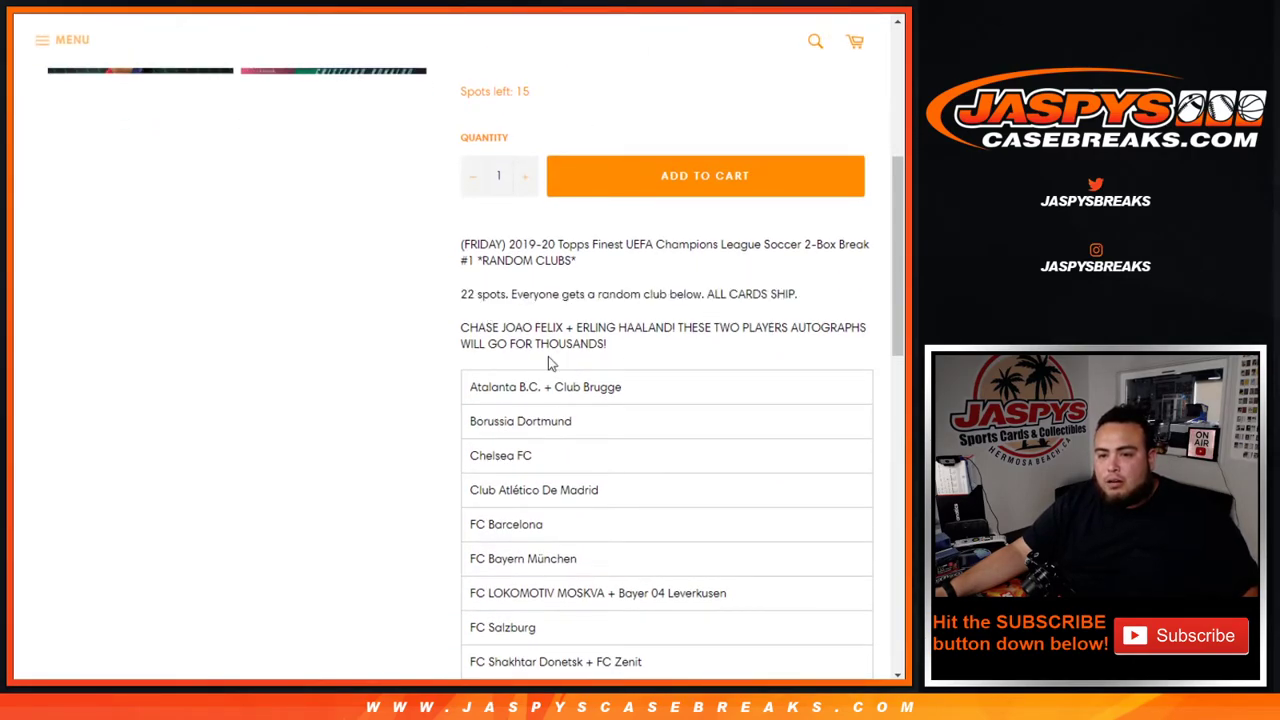
pyautogui.moveTo(458, 340); pyautogui.dragTo(815, 344)
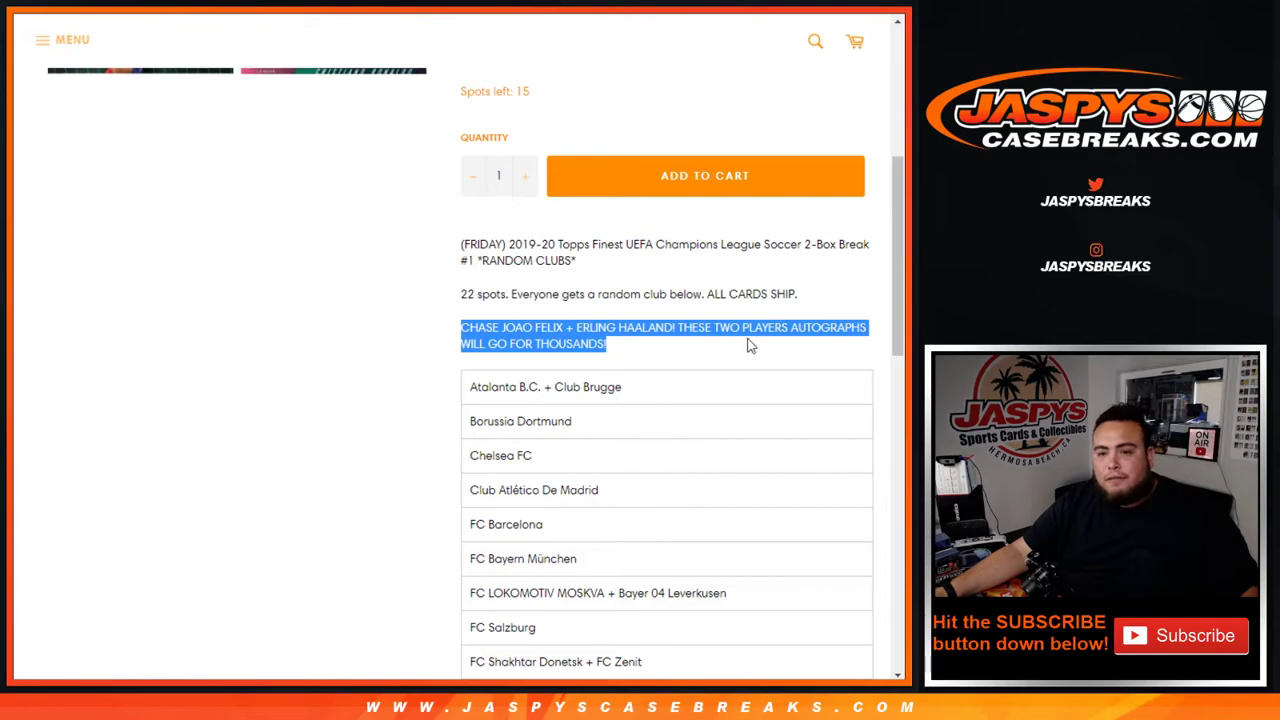
pyautogui.click(519, 340)
pyautogui.moveTo(502, 327); pyautogui.dragTo(566, 320)
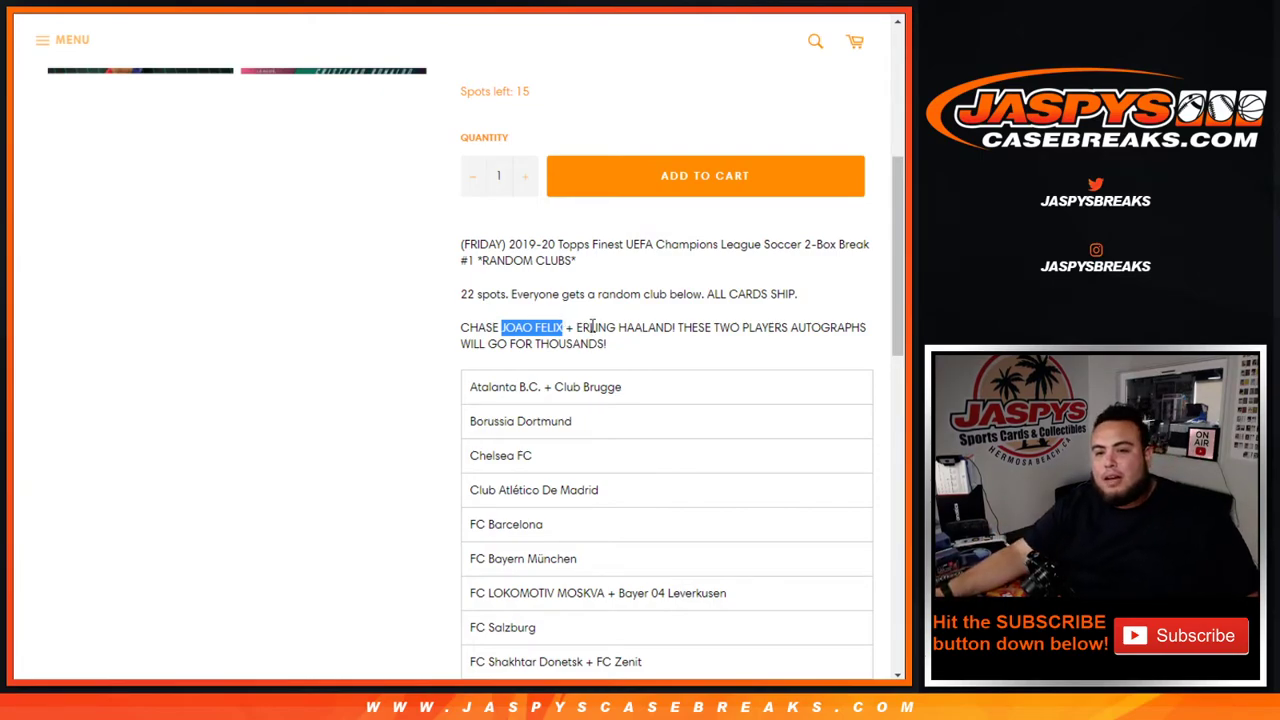
pyautogui.scroll(-1, 559, 393)
pyautogui.moveTo(454, 306); pyautogui.dragTo(669, 421)
pyautogui.scroll(-6, 732, 433)
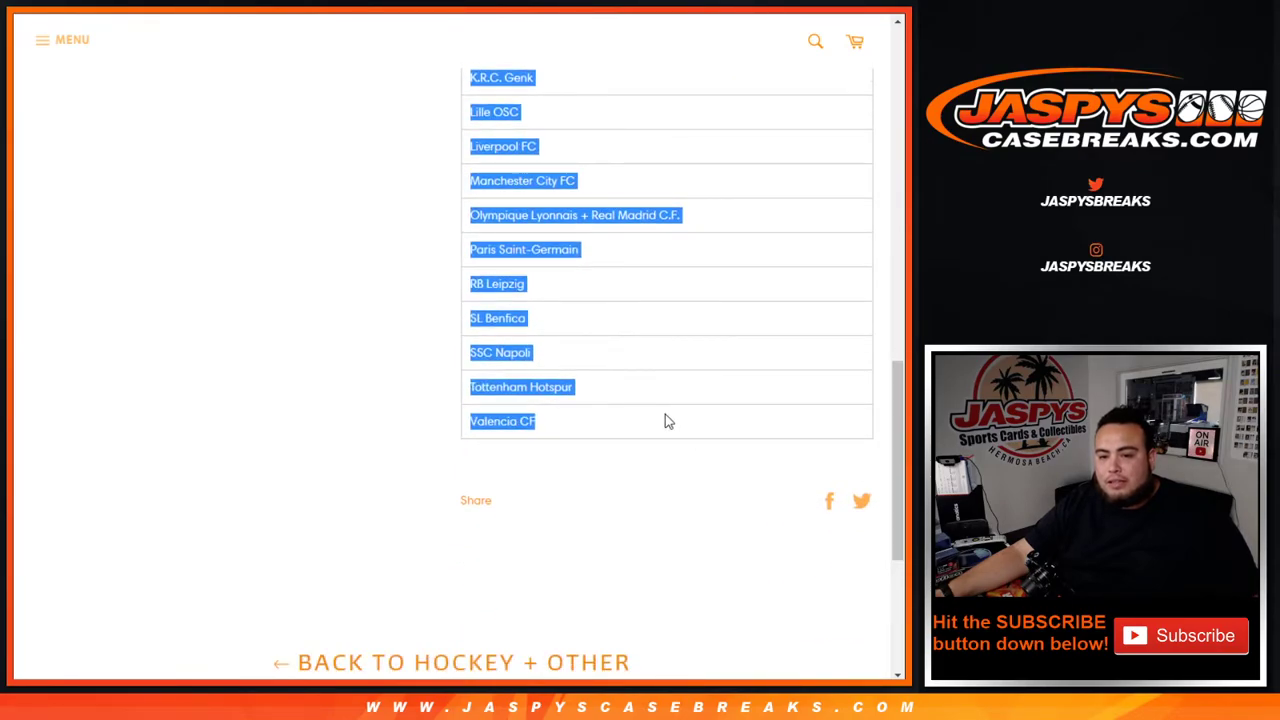
pyautogui.scroll(10, 663, 452)
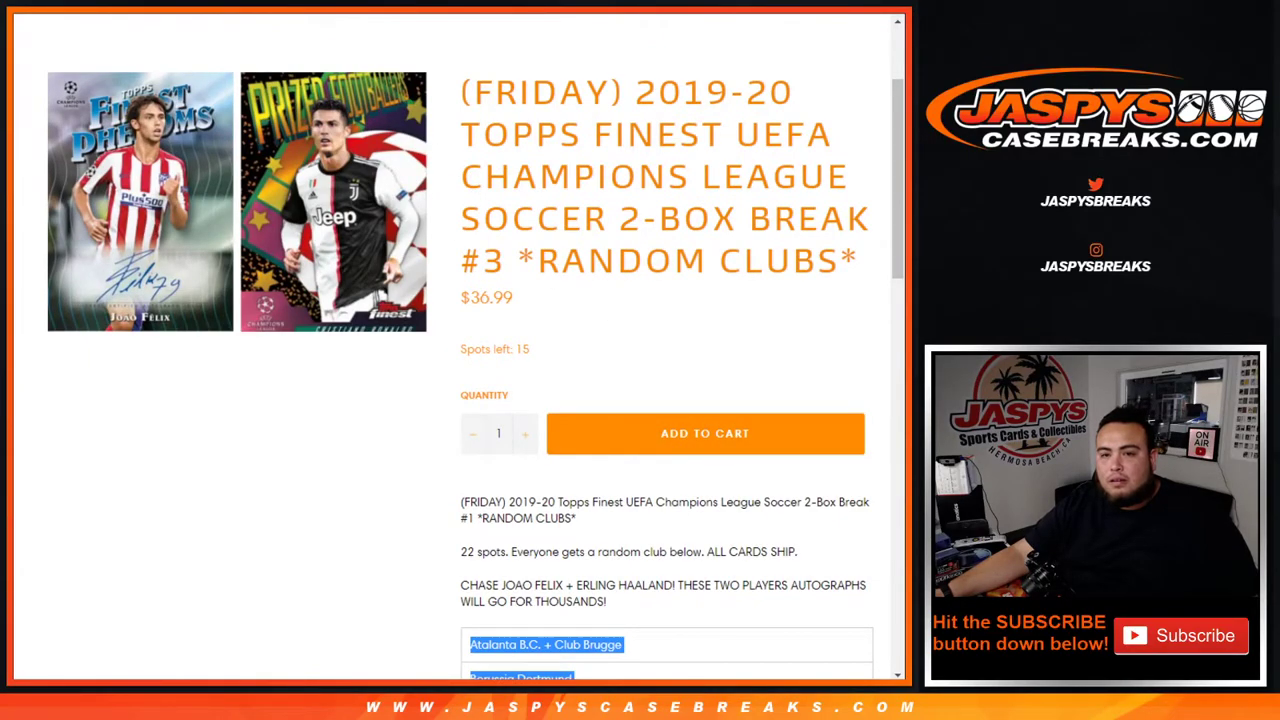
# Check the participant and club lists entered in the two List Randomizer forms, and roll 2 virtual dice on RANDOM.ORG.
pyautogui.hotkey('ctrl', 'Tab')
pyautogui.hotkey('ctrl', 'Tab')
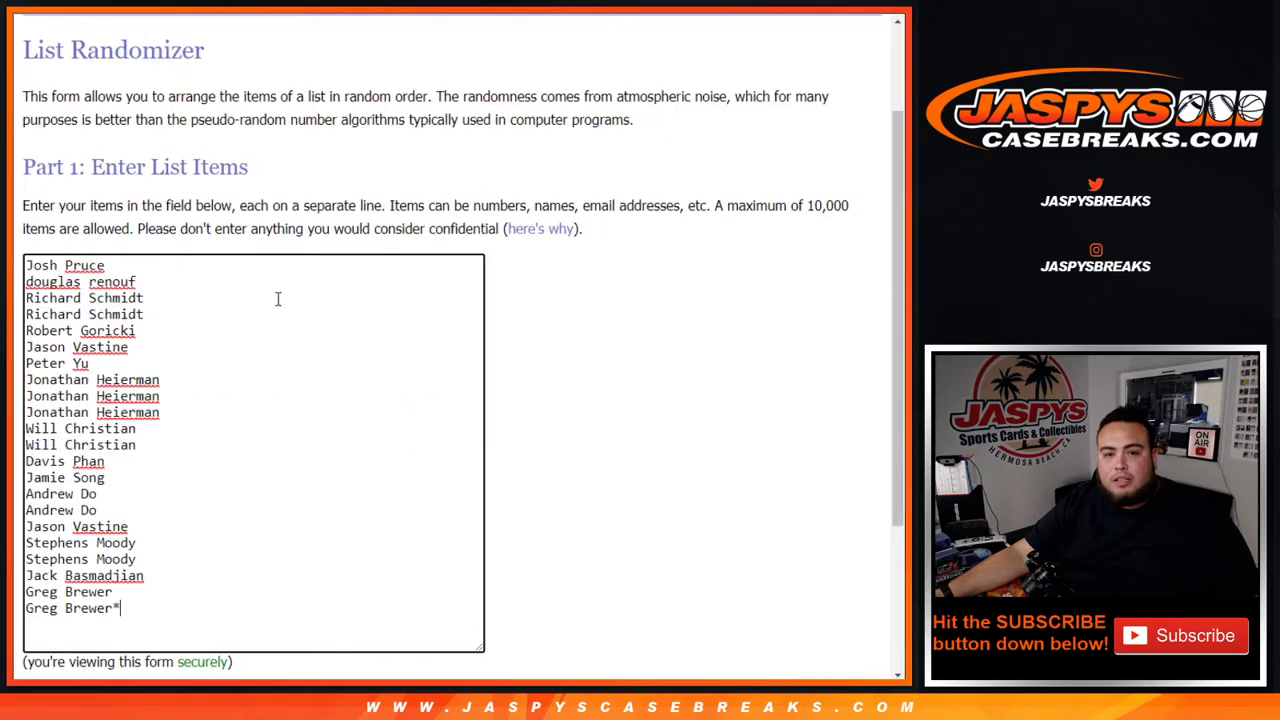
pyautogui.hotkey('ctrl', 'Tab')
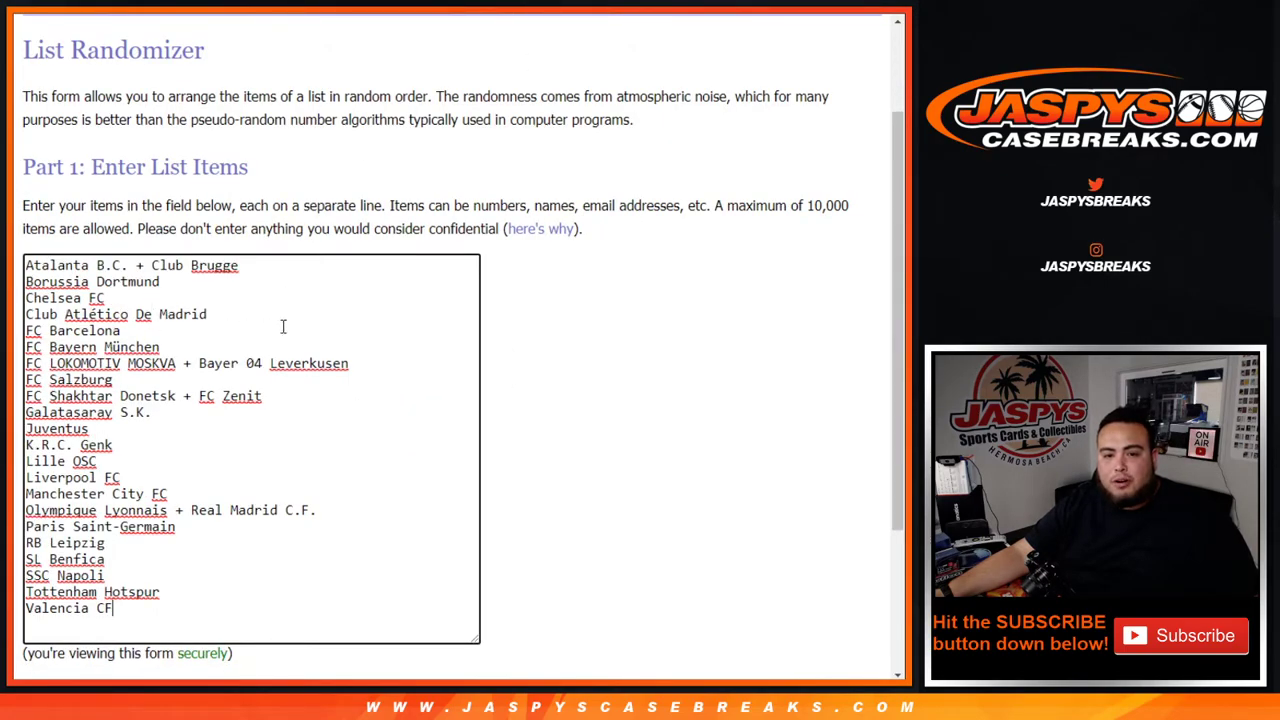
pyautogui.hotkey('ctrl', 'Tab')
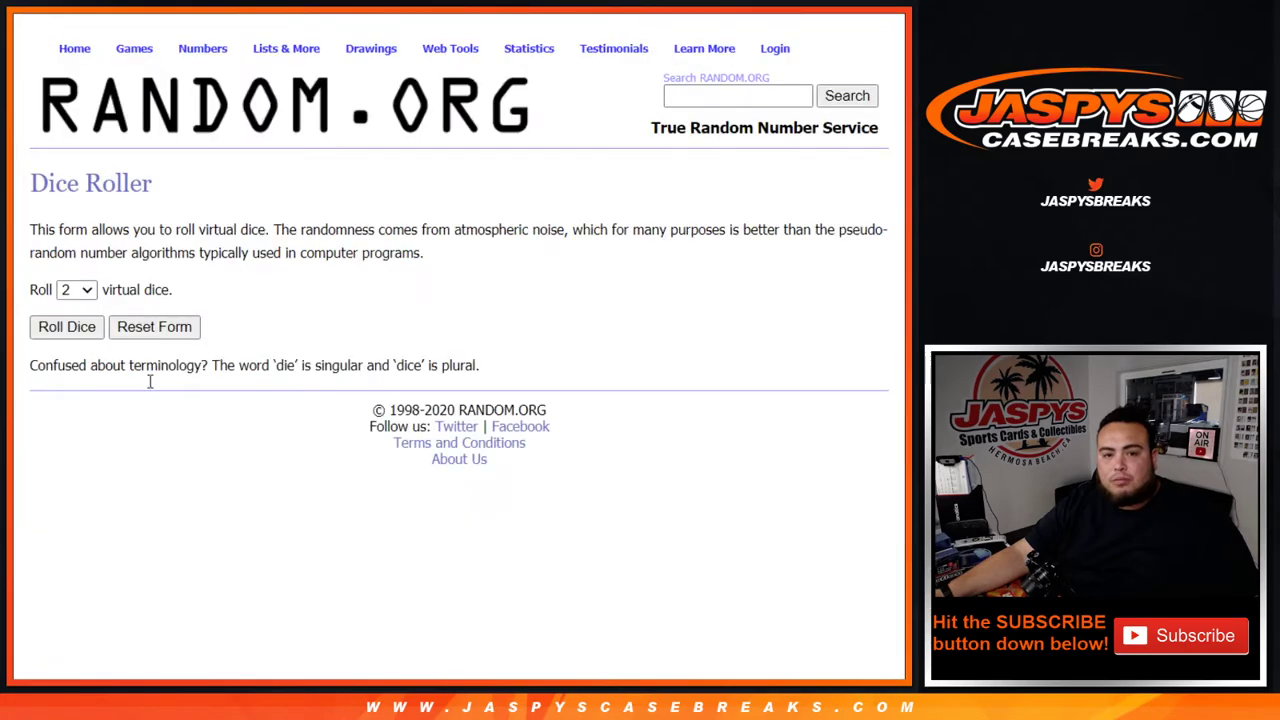
pyautogui.click(66, 330)
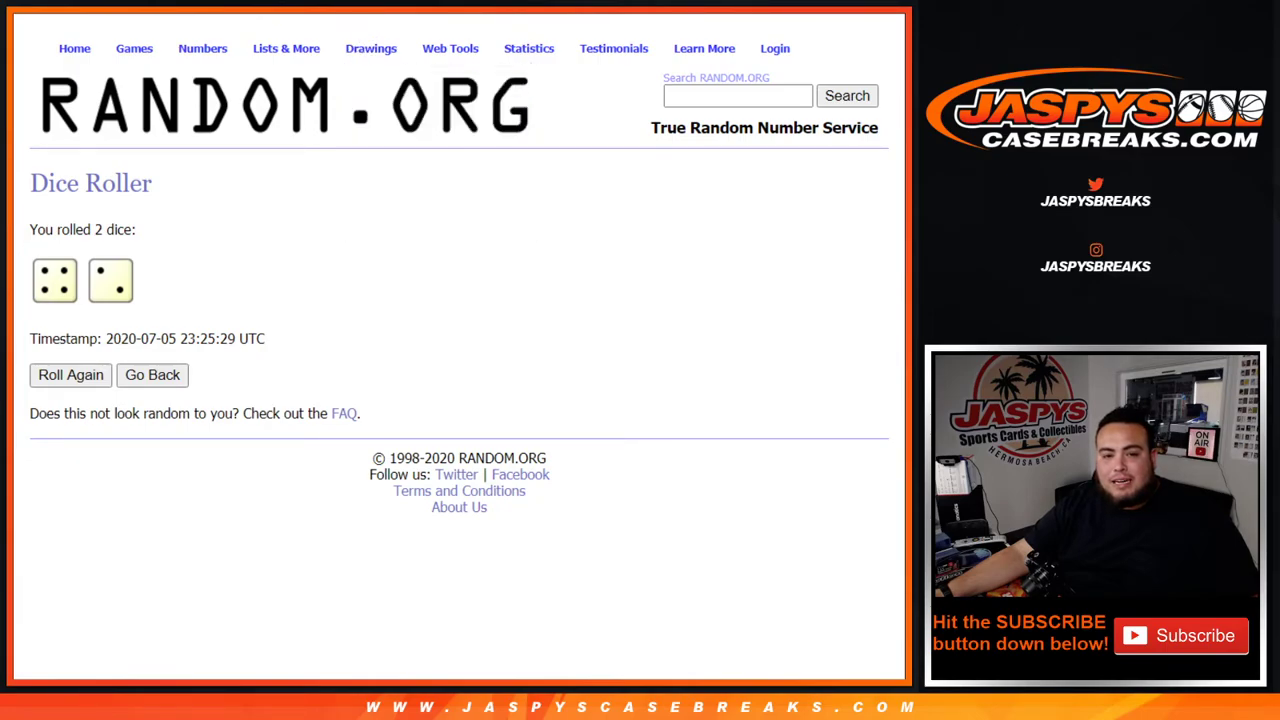
# Randomize the participant name list six times and highlight the randomization count.
pyautogui.hotkey('ctrl', 'Tab')
pyautogui.scroll(-3, 400, 460)
pyautogui.click(40, 556)
pyautogui.scroll(-3, 38, 560)
pyautogui.click(38, 556)
pyautogui.scroll(-3, 38, 562)
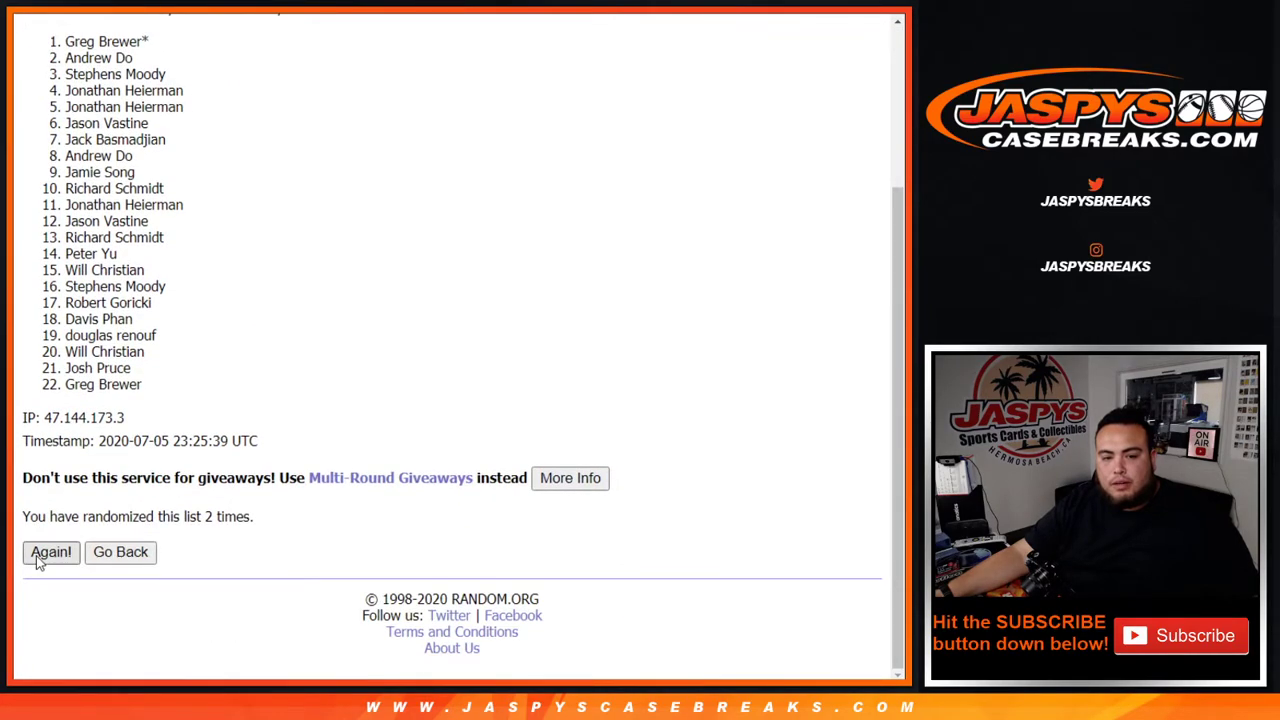
pyautogui.click(50, 552)
pyautogui.click(50, 552)
pyautogui.scroll(-3, 38, 562)
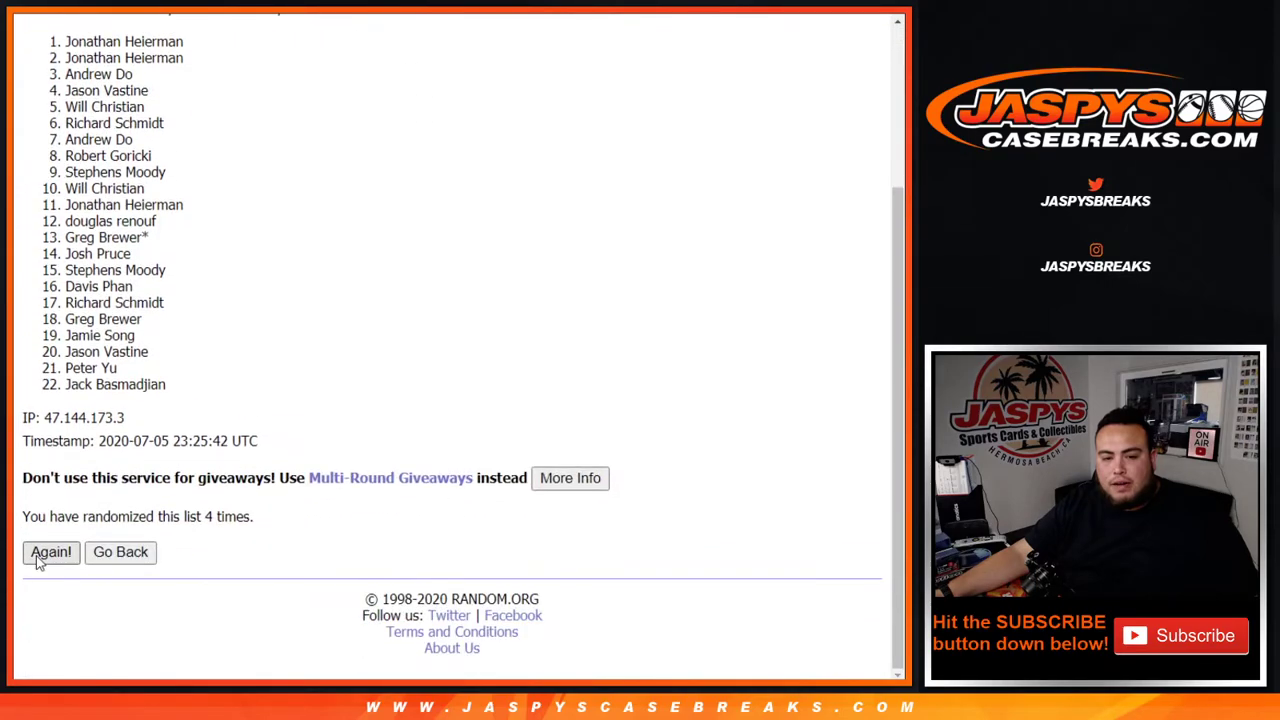
pyautogui.click(50, 556)
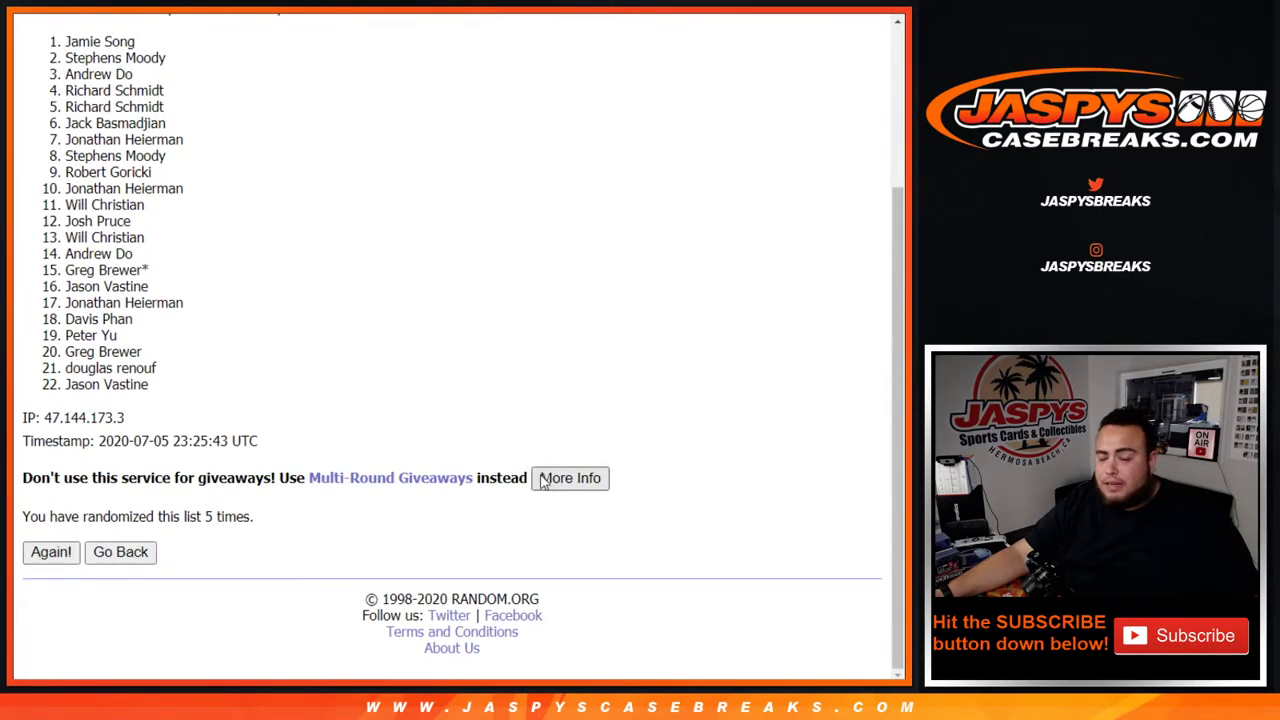
pyautogui.scroll(-3, 408, 437)
pyautogui.moveTo(204, 516); pyautogui.dragTo(268, 512)
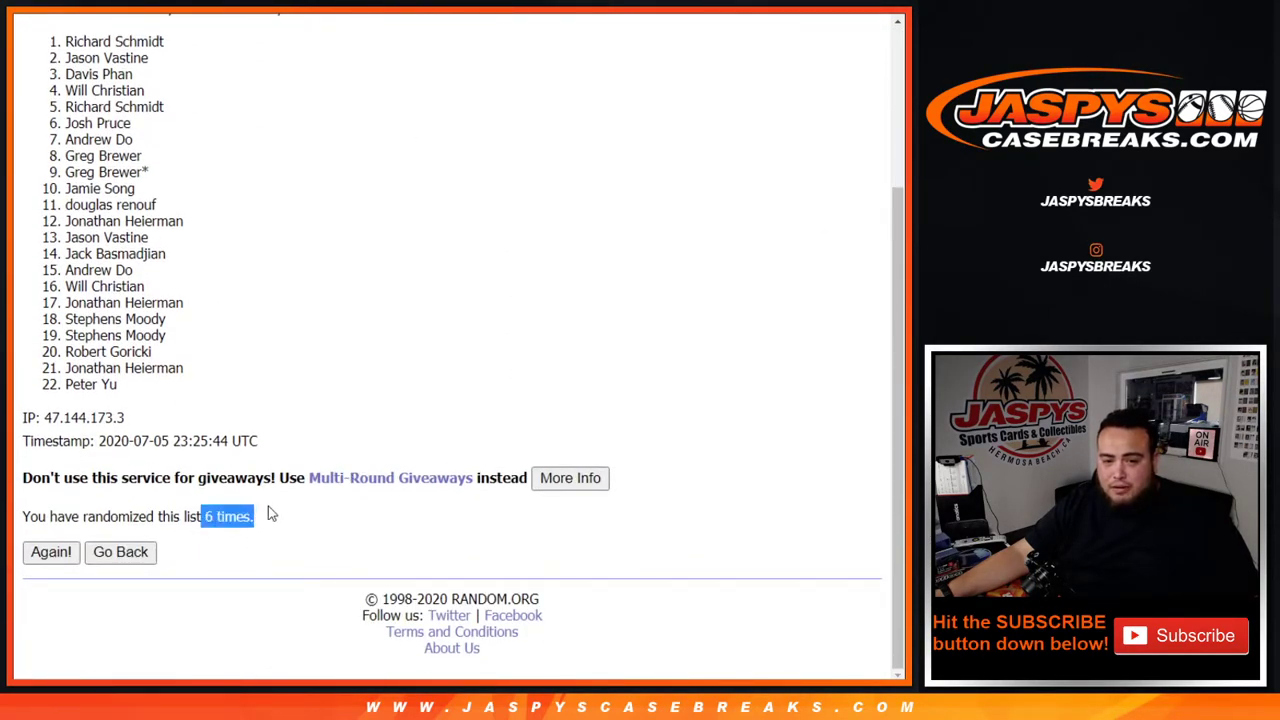
pyautogui.hotkey('ctrl', 'Tab')
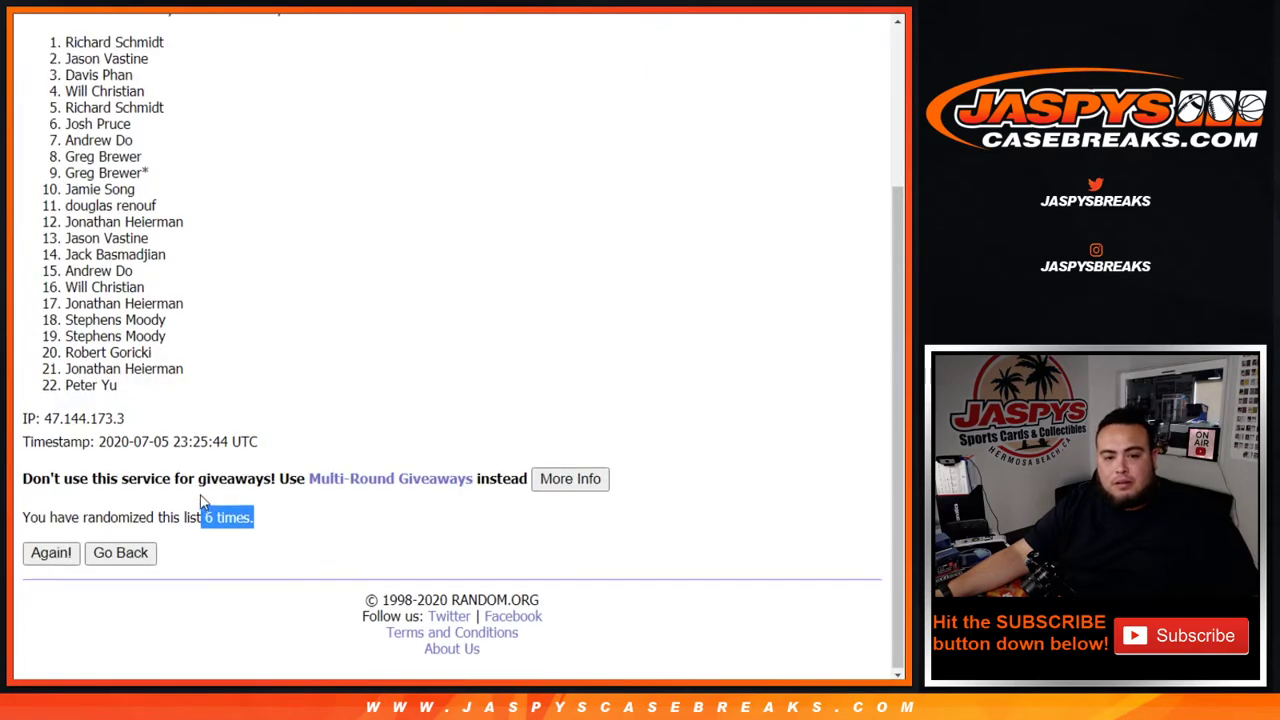
# Copy the full randomized list of participant names into column A of the break's Google Sheets spreadsheet, starting at A1.
pyautogui.scroll(10, 55, 320)
pyautogui.moveTo(40, 264); pyautogui.dragTo(260, 397)
pyautogui.scroll(-1, 267, 357)
pyautogui.scroll(-2, 267, 357)
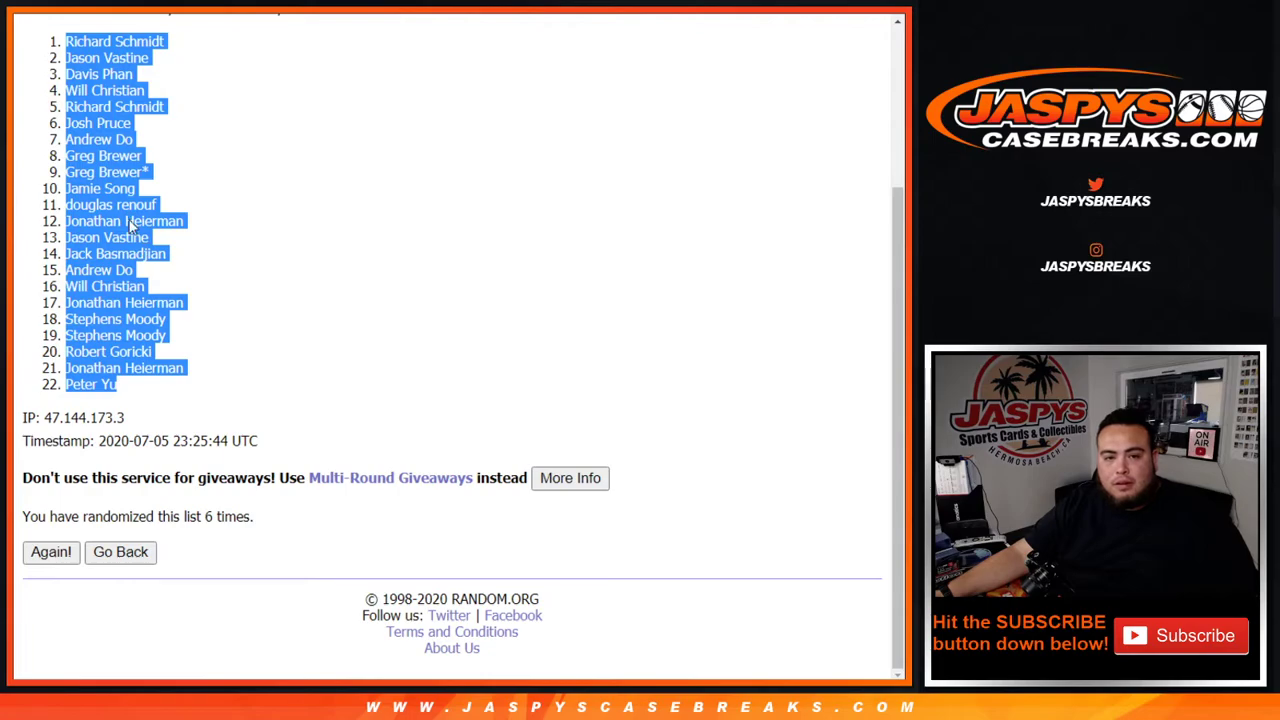
pyautogui.hotkey('ctrl', 'c')
pyautogui.hotkey('alt', 'Tab')
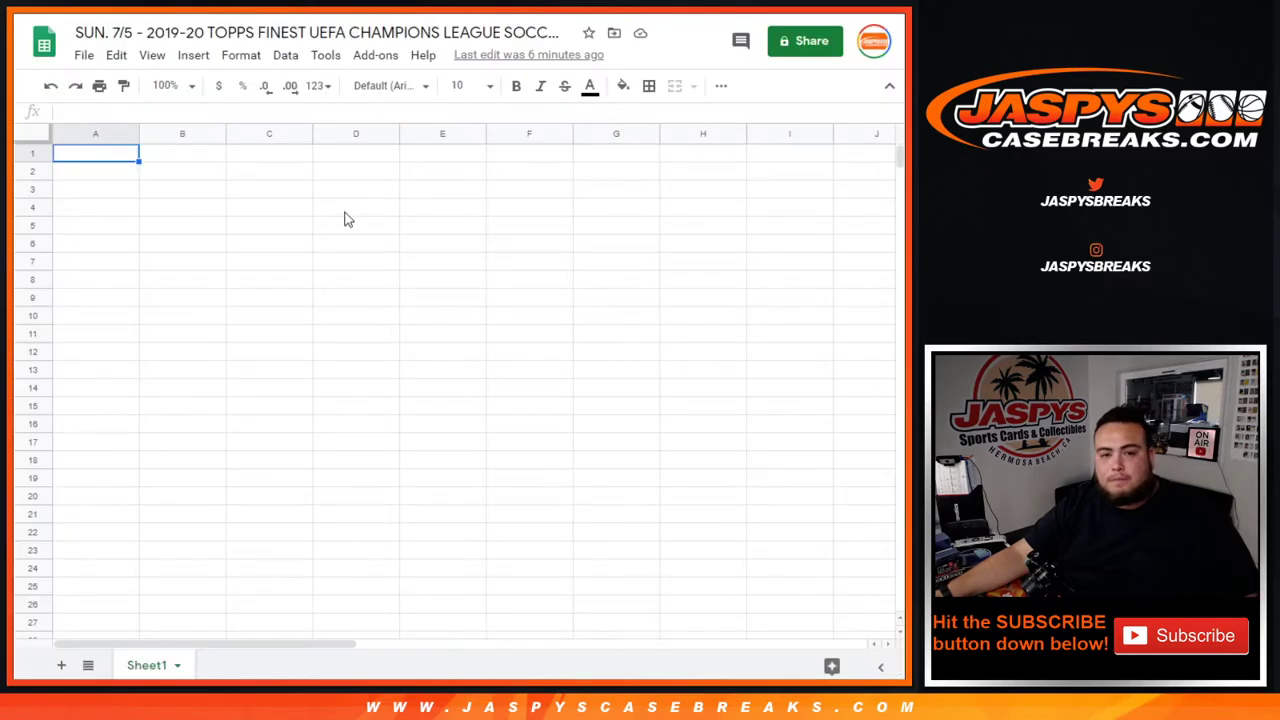
pyautogui.hotkey('ctrl', 'v')
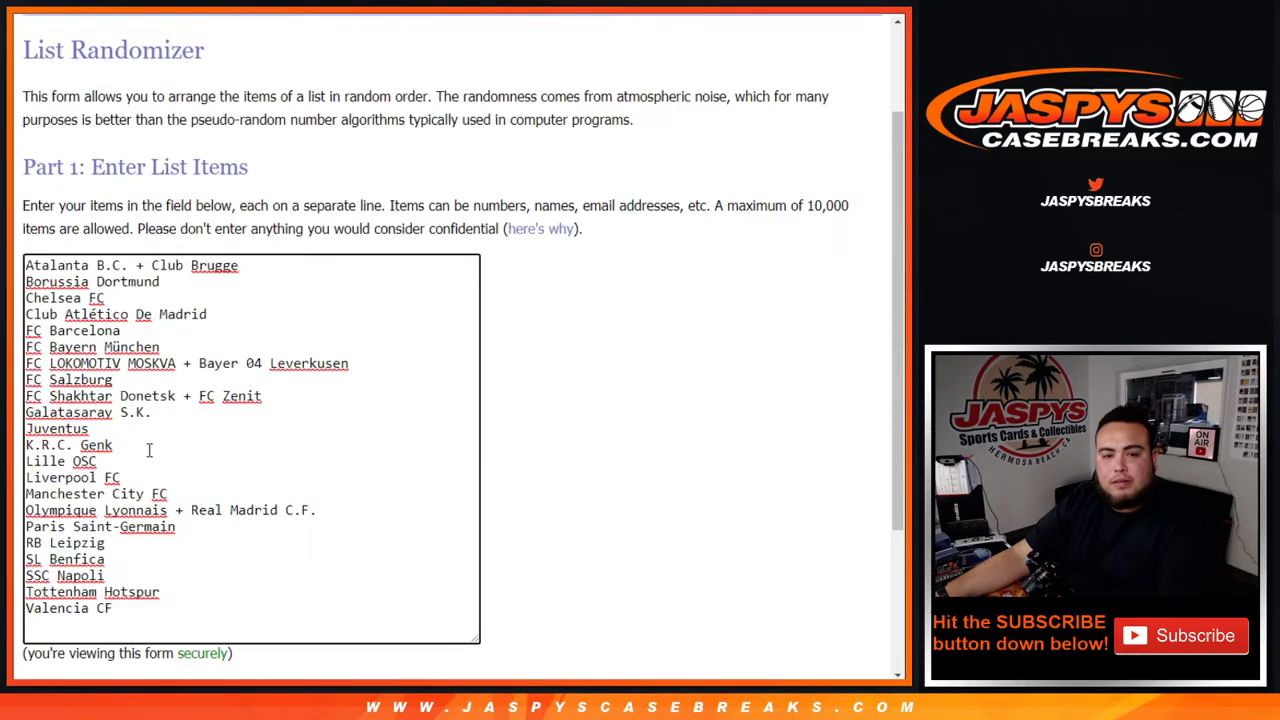
# Randomize the club list six times in the List Randomizer and highlight the randomization count.
pyautogui.scroll(-3, 148, 450)
pyautogui.click(55, 556)
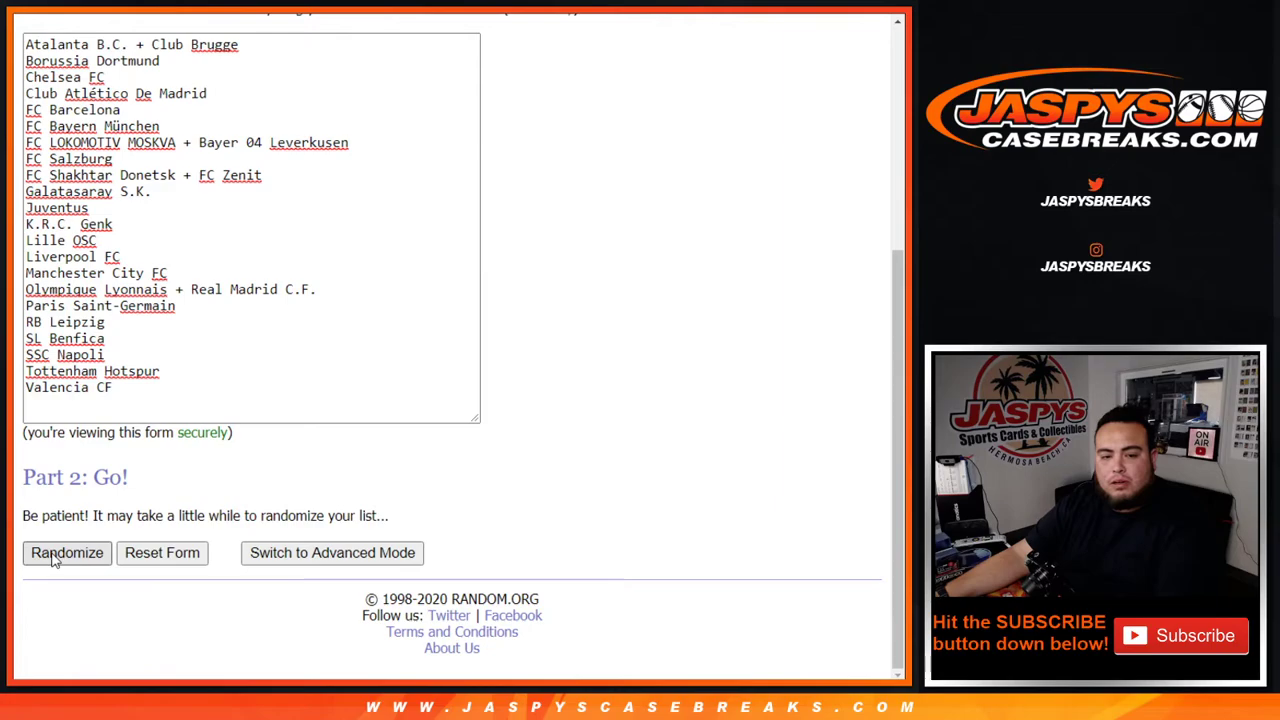
pyautogui.scroll(-1, 55, 558)
pyautogui.click(51, 556)
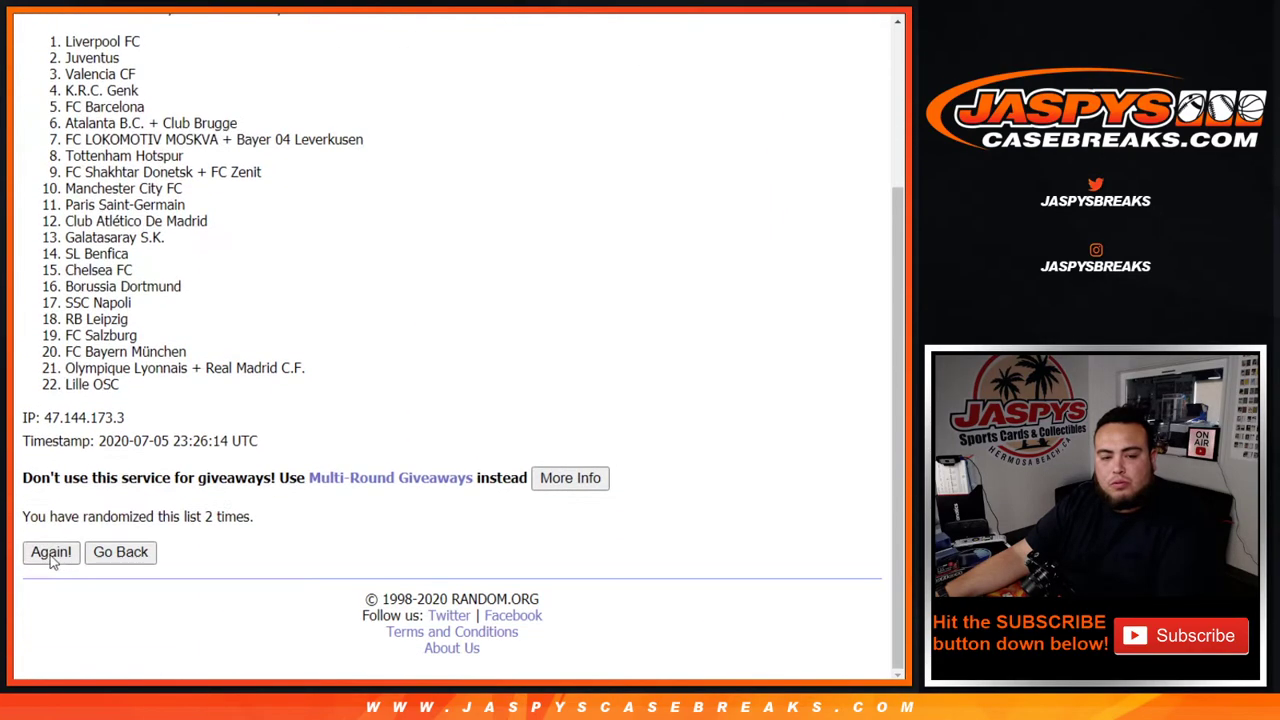
pyautogui.click(51, 556)
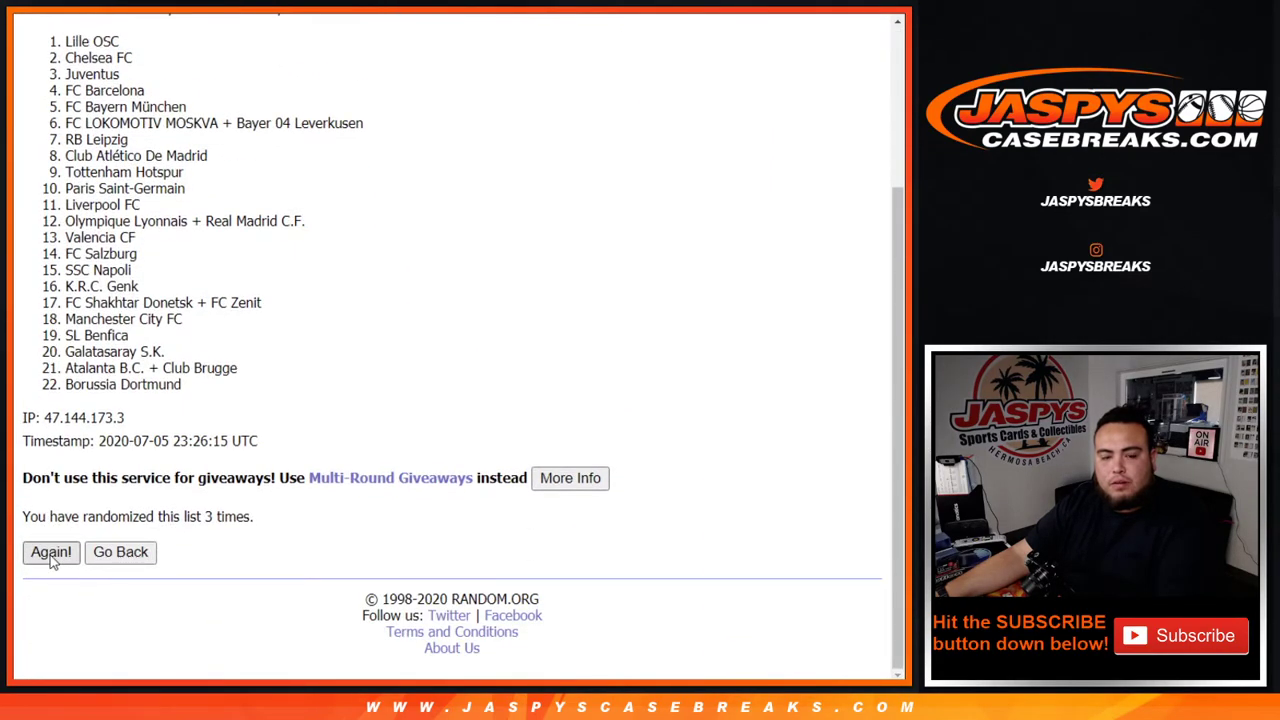
pyautogui.click(51, 558)
pyautogui.doubleClick(48, 556)
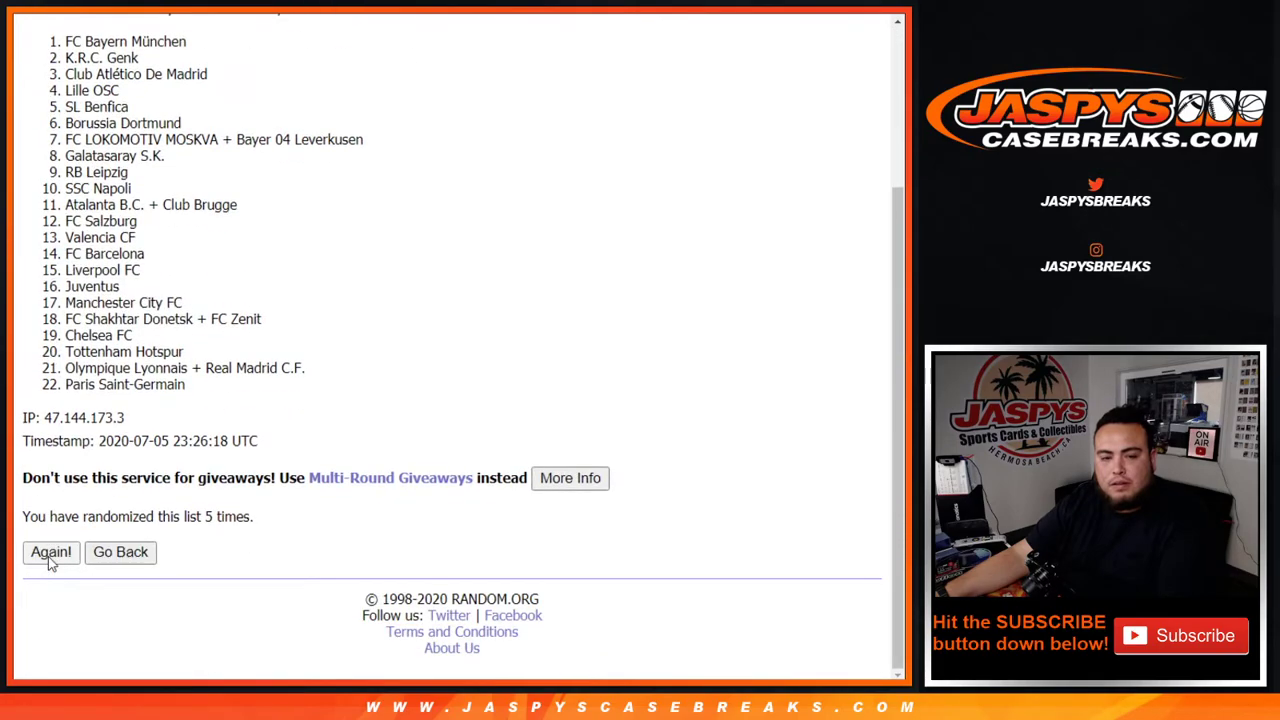
pyautogui.moveTo(196, 510); pyautogui.dragTo(309, 503)
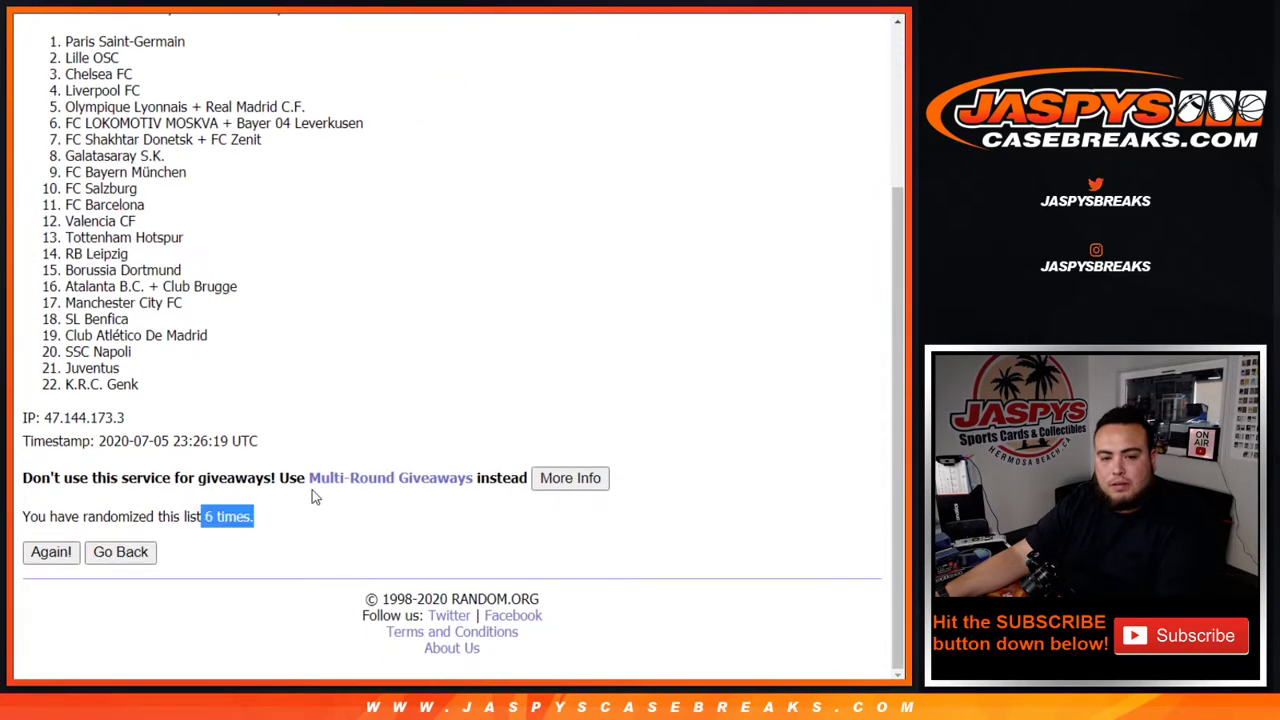
# Copy all 22 randomized clubs into column B of the spreadsheet, starting at B1 beside the participant names.
pyautogui.hotkey('alt', 'Tab')
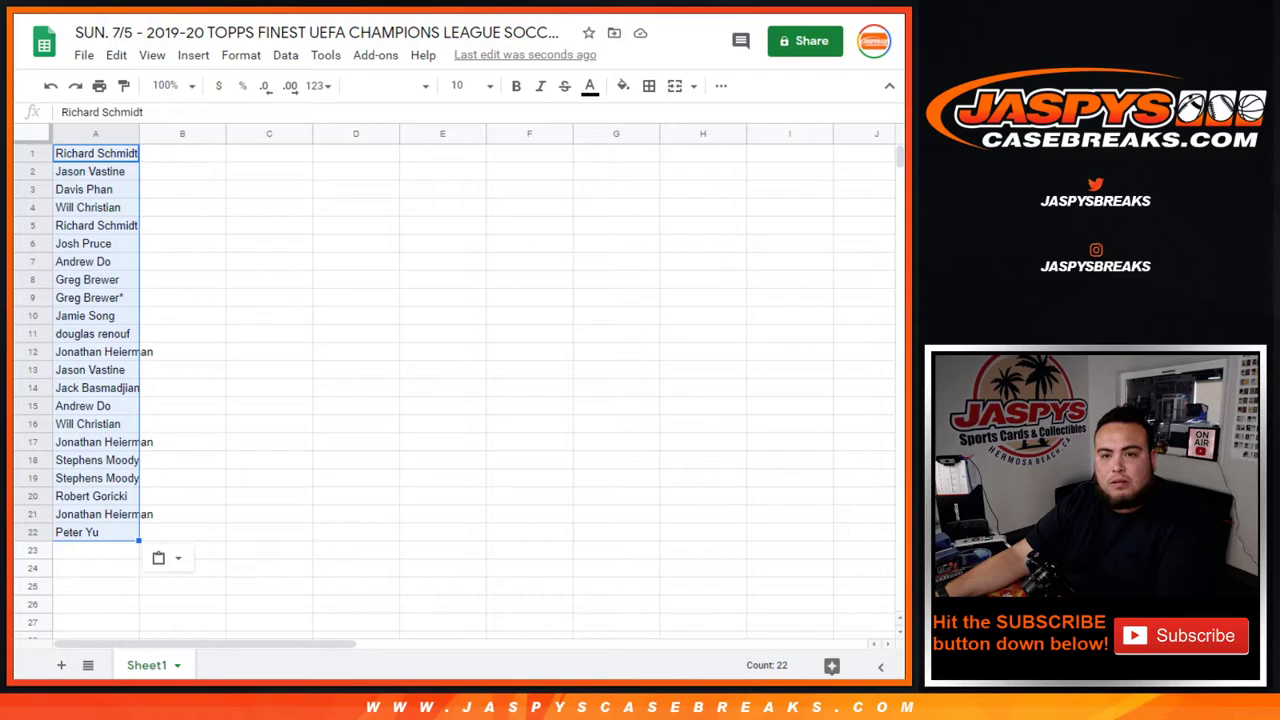
pyautogui.hotkey('alt', 'Tab')
pyautogui.scroll(3, 29, 260)
pyautogui.moveTo(29, 262); pyautogui.dragTo(231, 389)
pyautogui.scroll(-3, 243, 309)
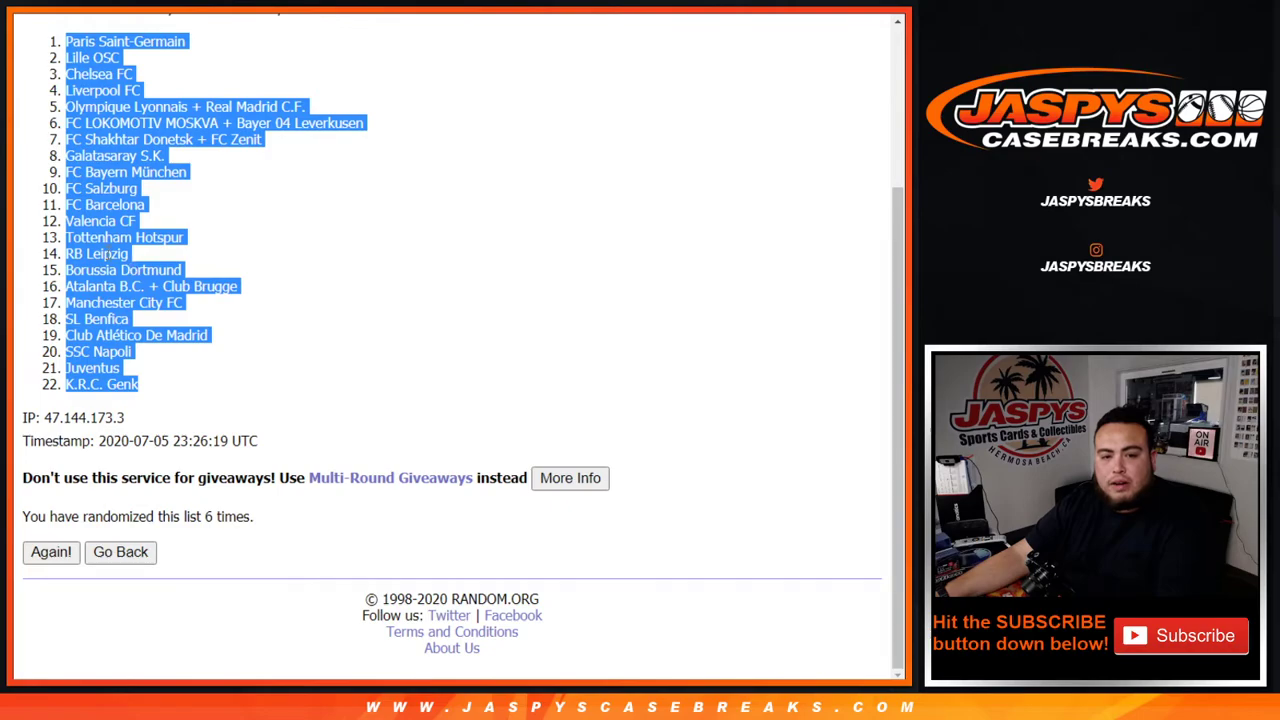
pyautogui.hotkey('alt', 'Tab')
pyautogui.click(171, 157)
pyautogui.hotkey('ctrl', 'v')
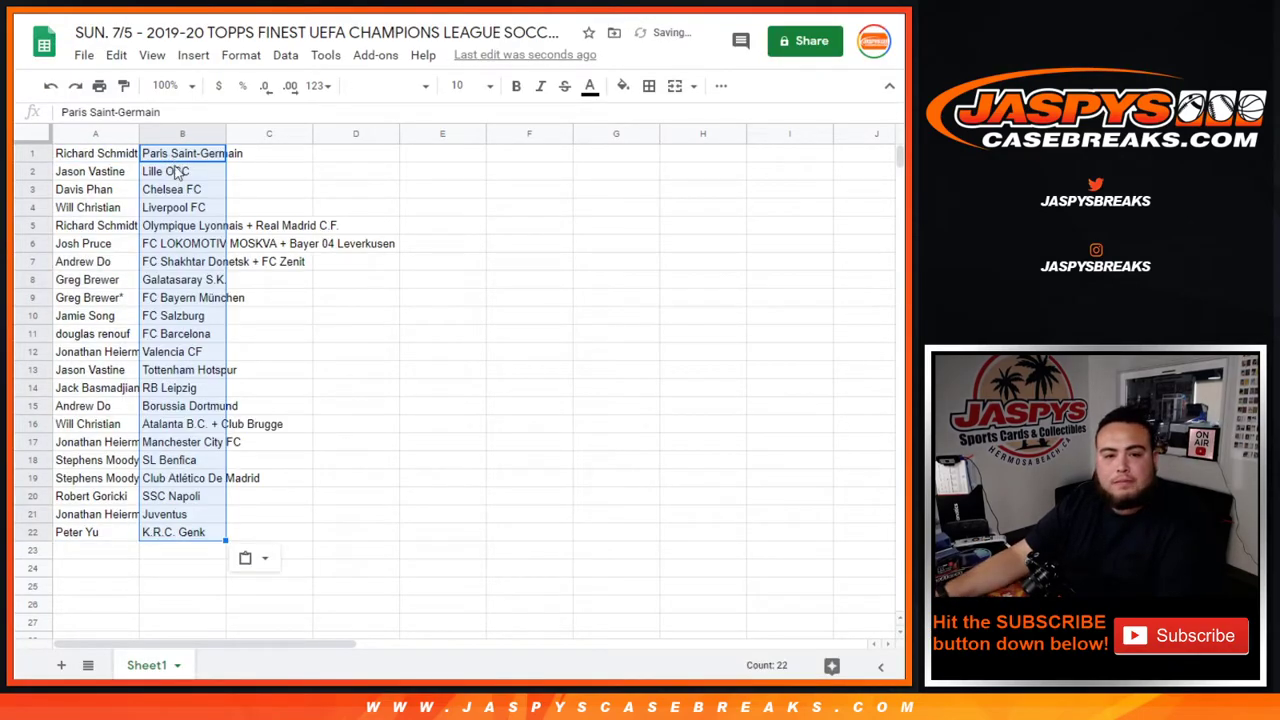
# Set the whole sheet's font size to 14 and fit the column widths to their contents.
pyautogui.click(33, 134)
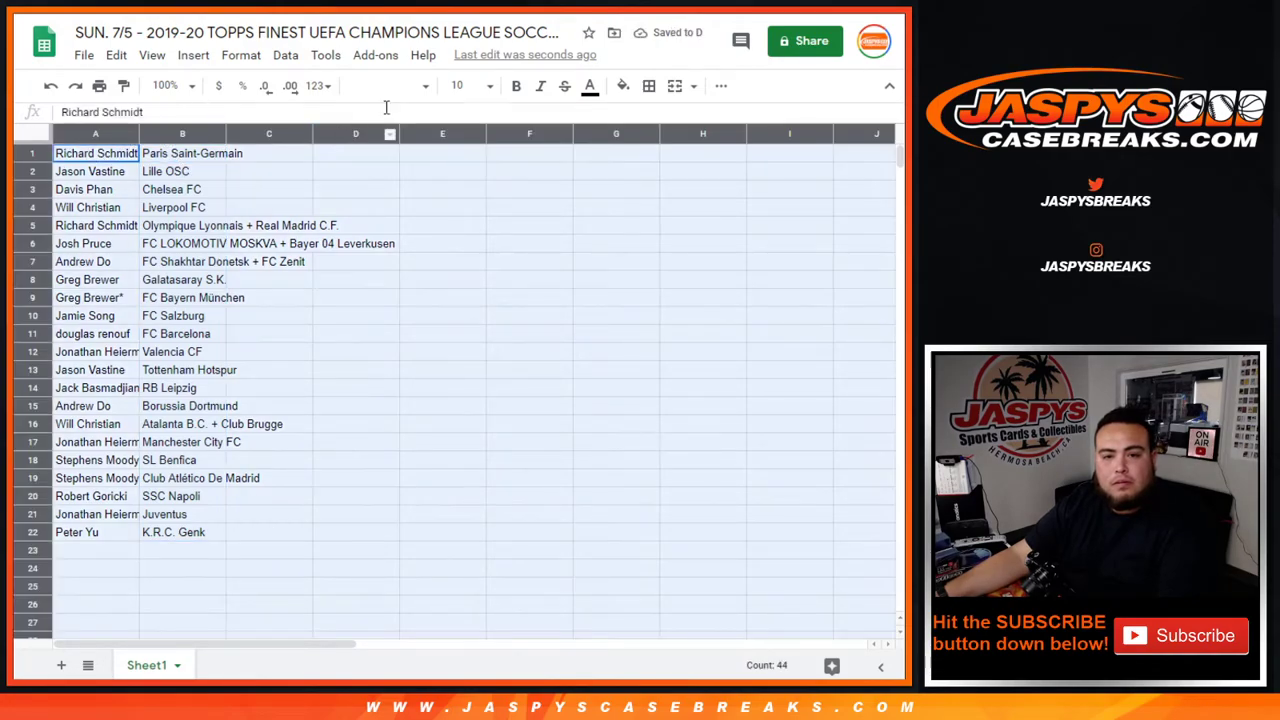
pyautogui.click(463, 86)
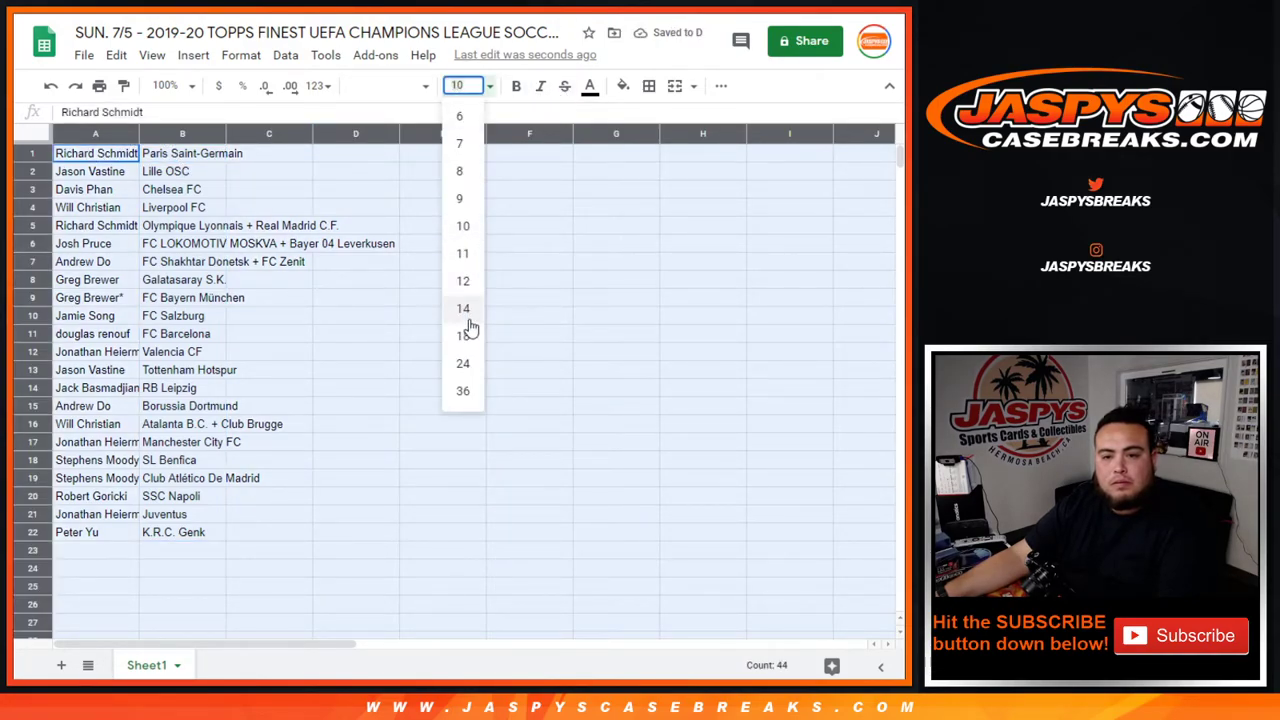
pyautogui.click(463, 308)
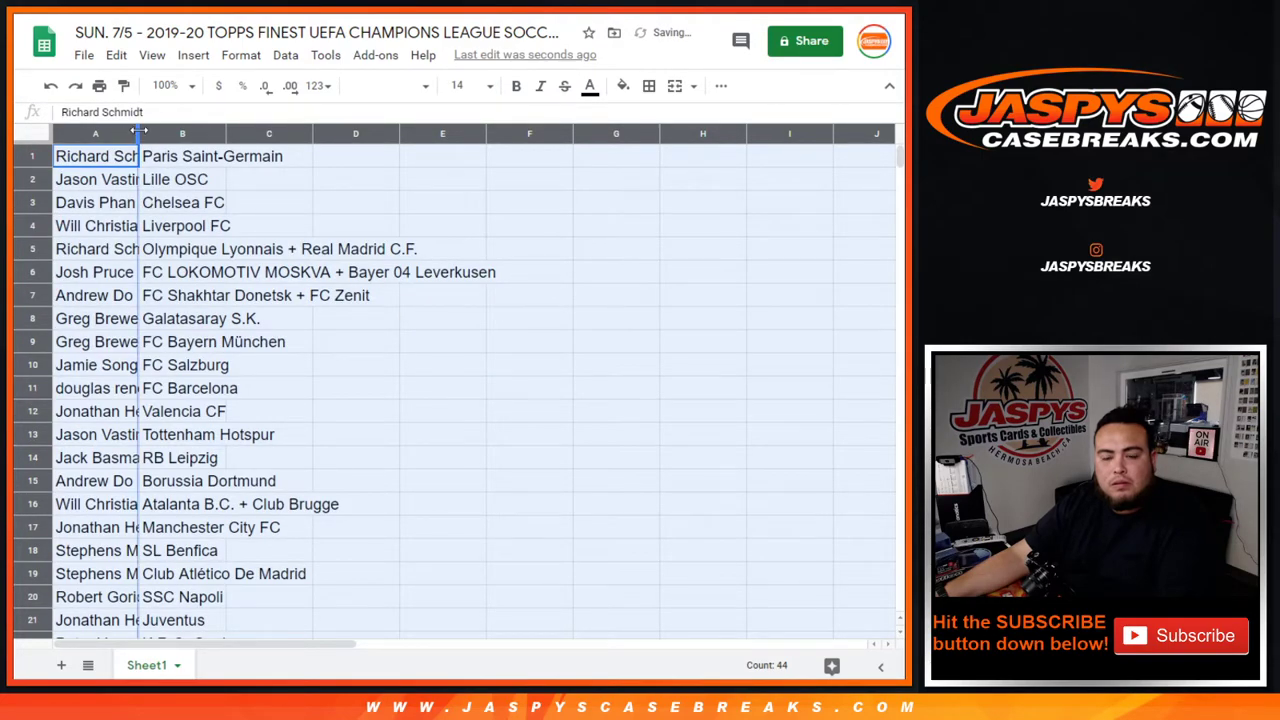
pyautogui.doubleClick(138, 133)
# Go through rows 1 to 22 in order, highlighting each row to read out its participant and assigned club.
pyautogui.click(35, 155)
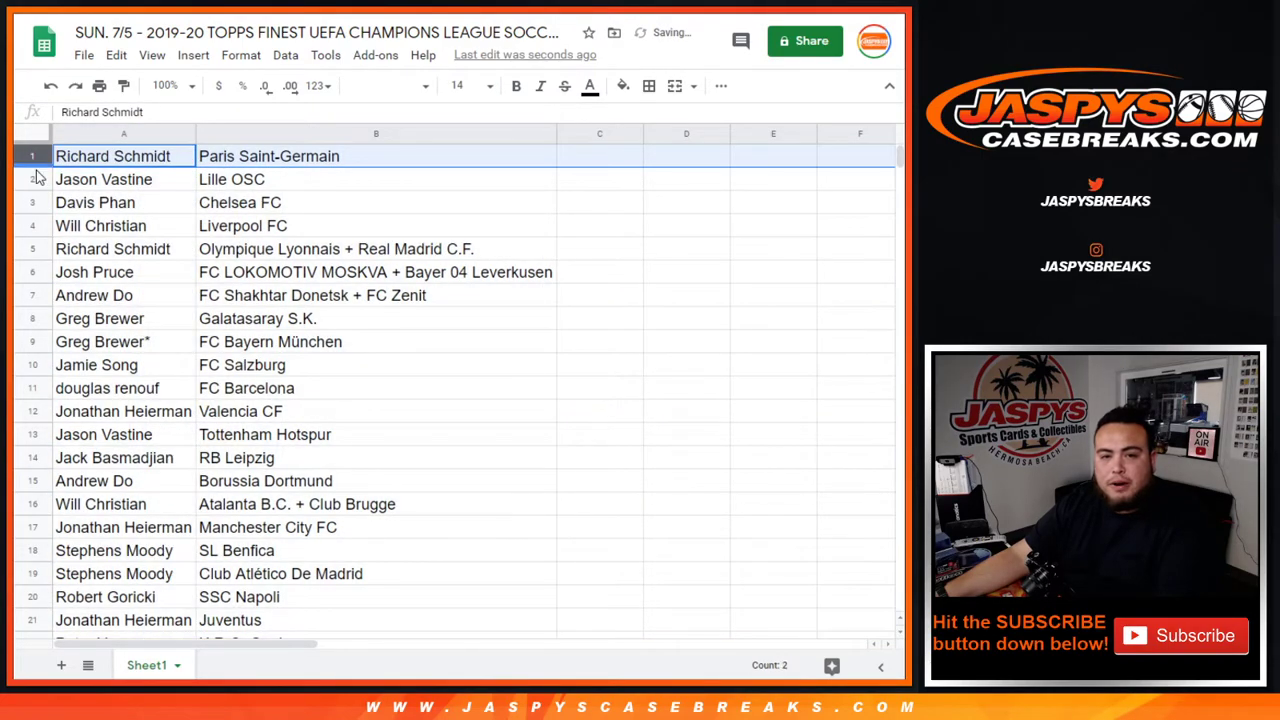
pyautogui.click(35, 179)
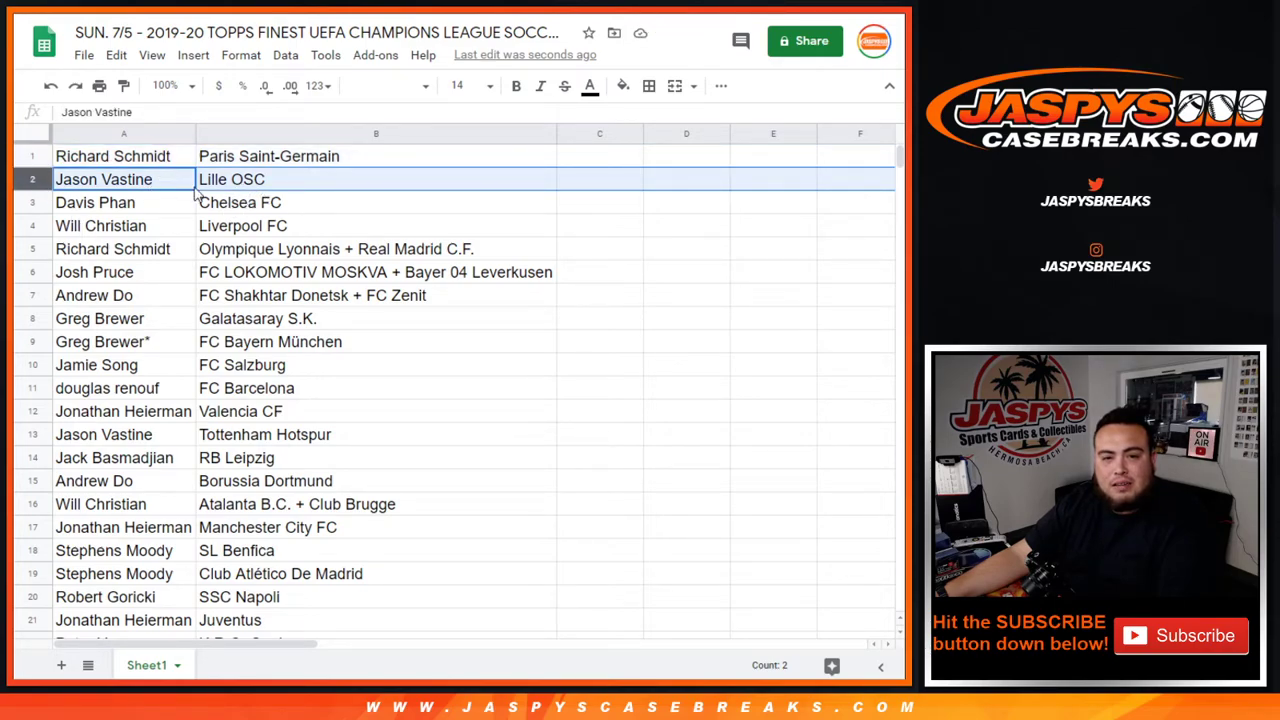
pyautogui.click(31, 203)
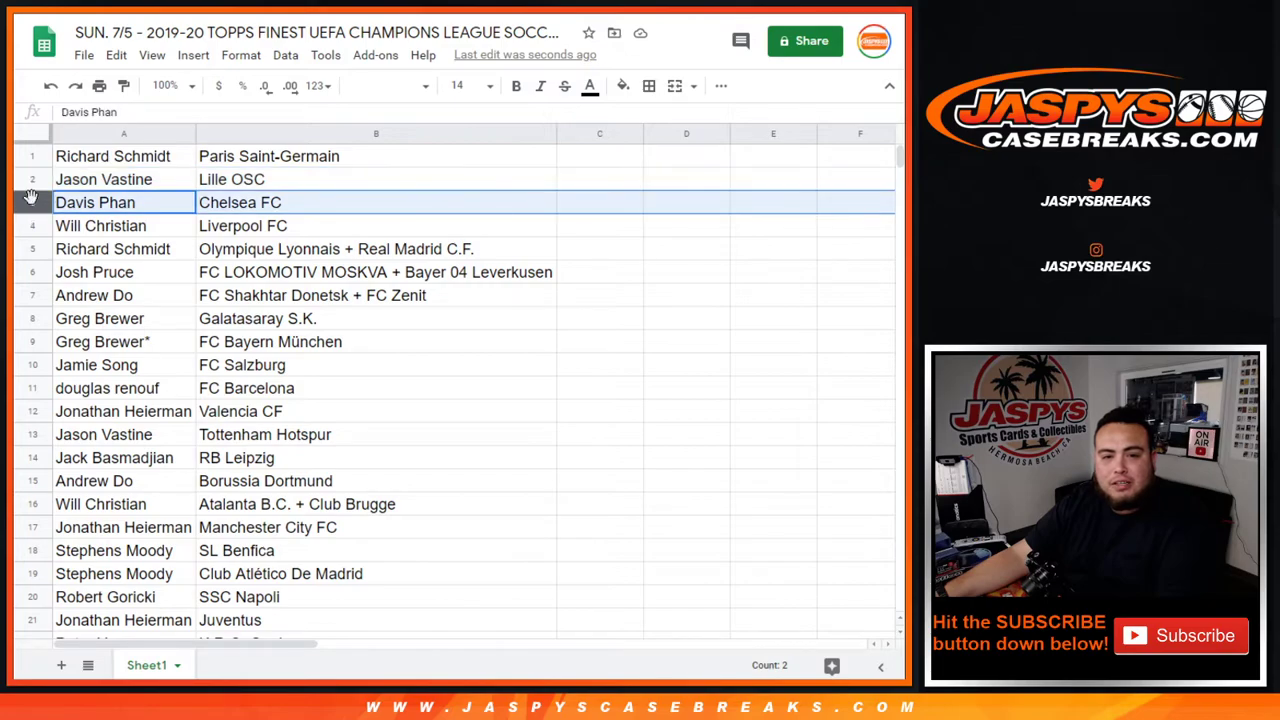
pyautogui.click(26, 226)
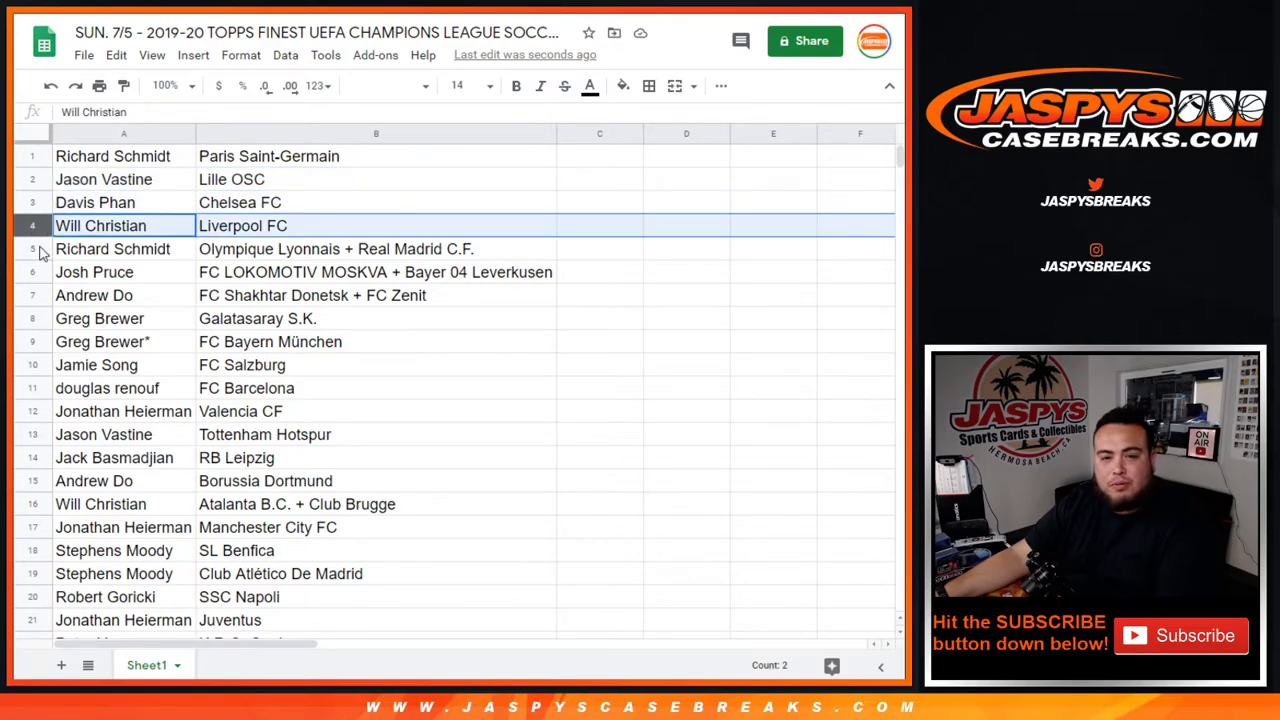
pyautogui.click(38, 250)
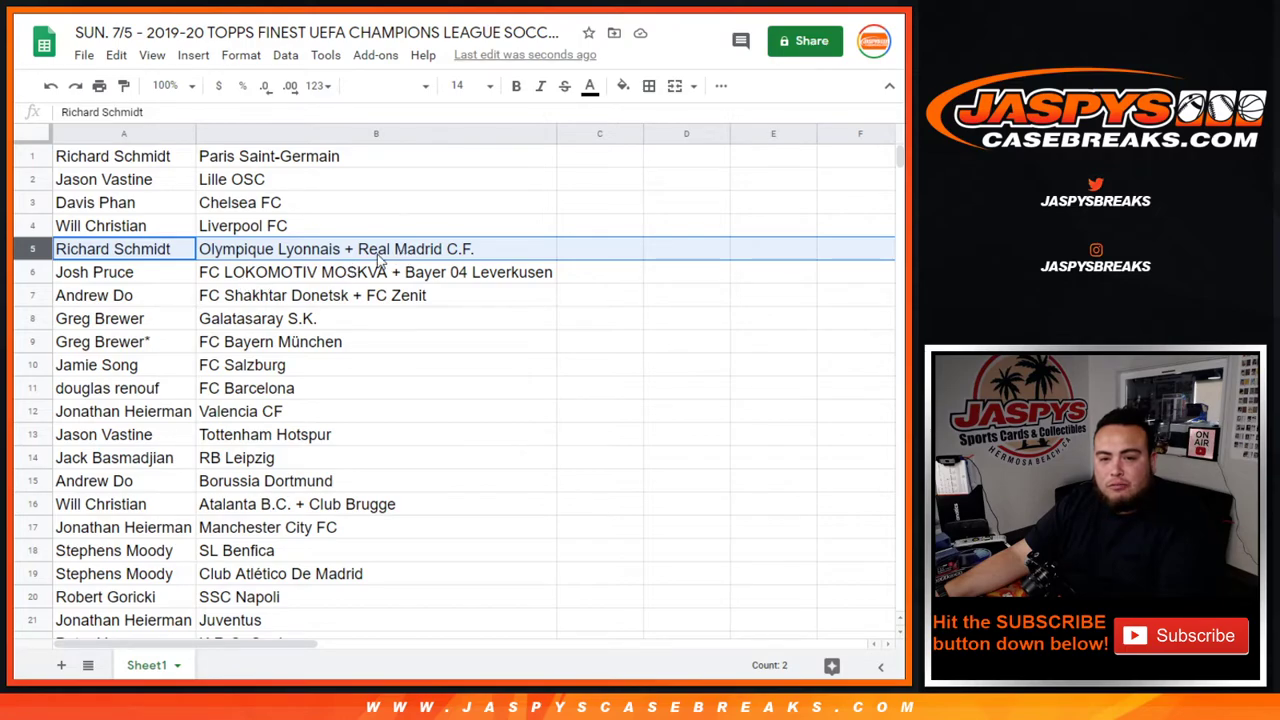
pyautogui.click(228, 256)
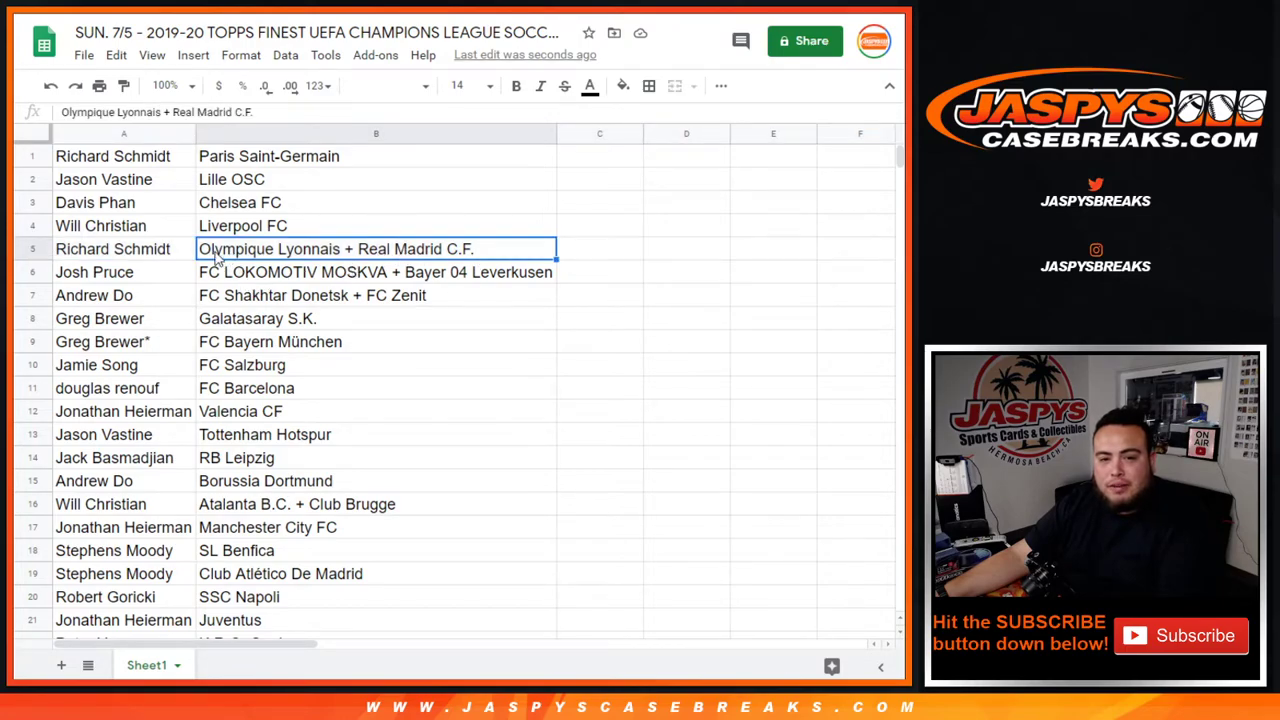
pyautogui.click(22, 274)
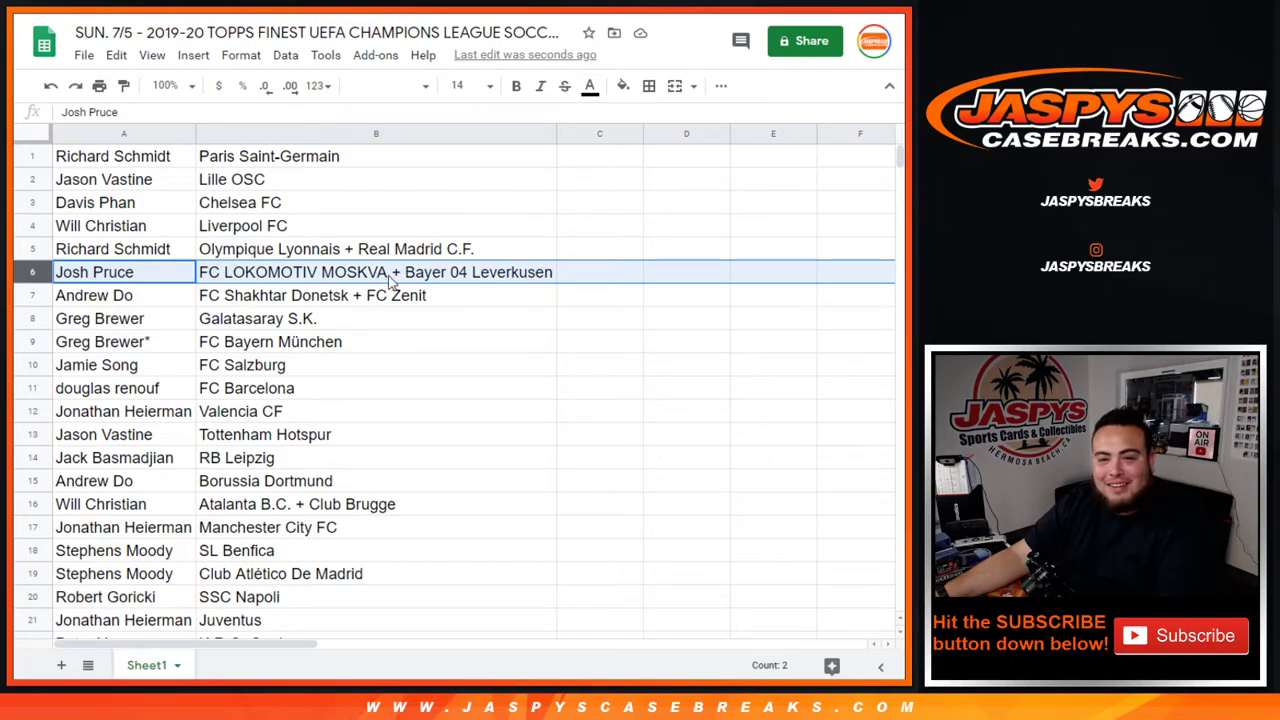
pyautogui.click(45, 296)
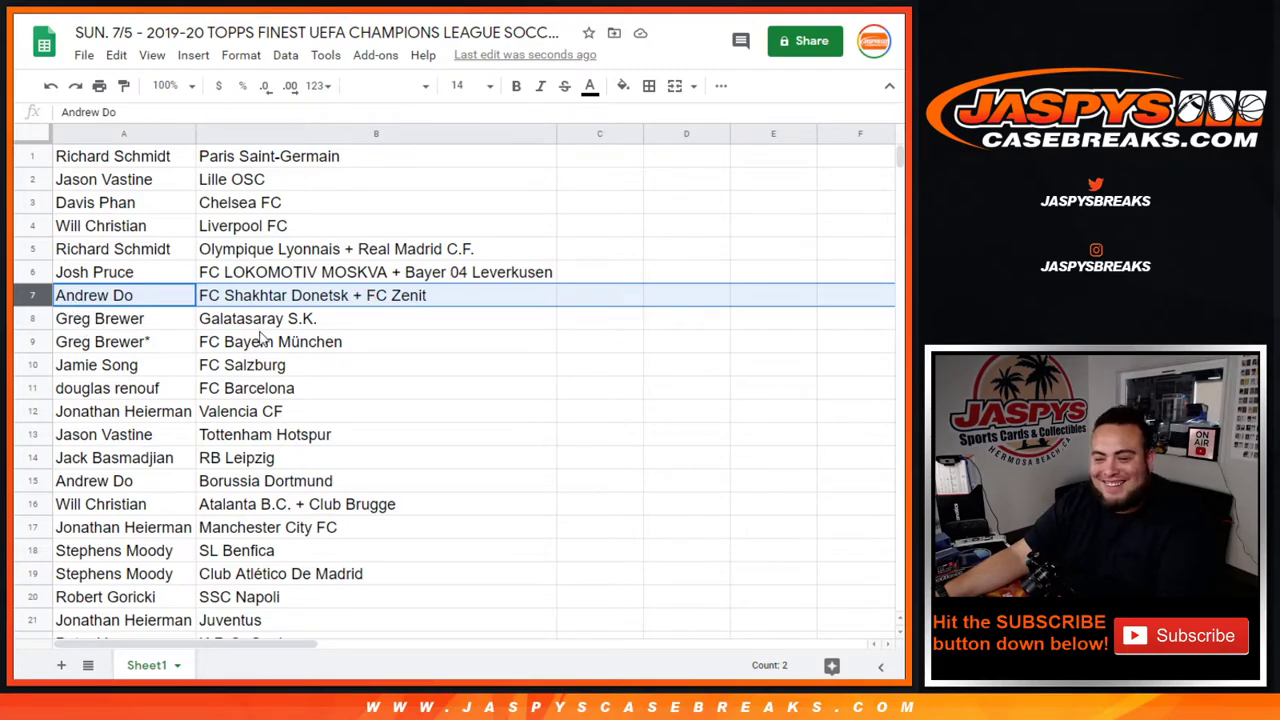
pyautogui.click(34, 319)
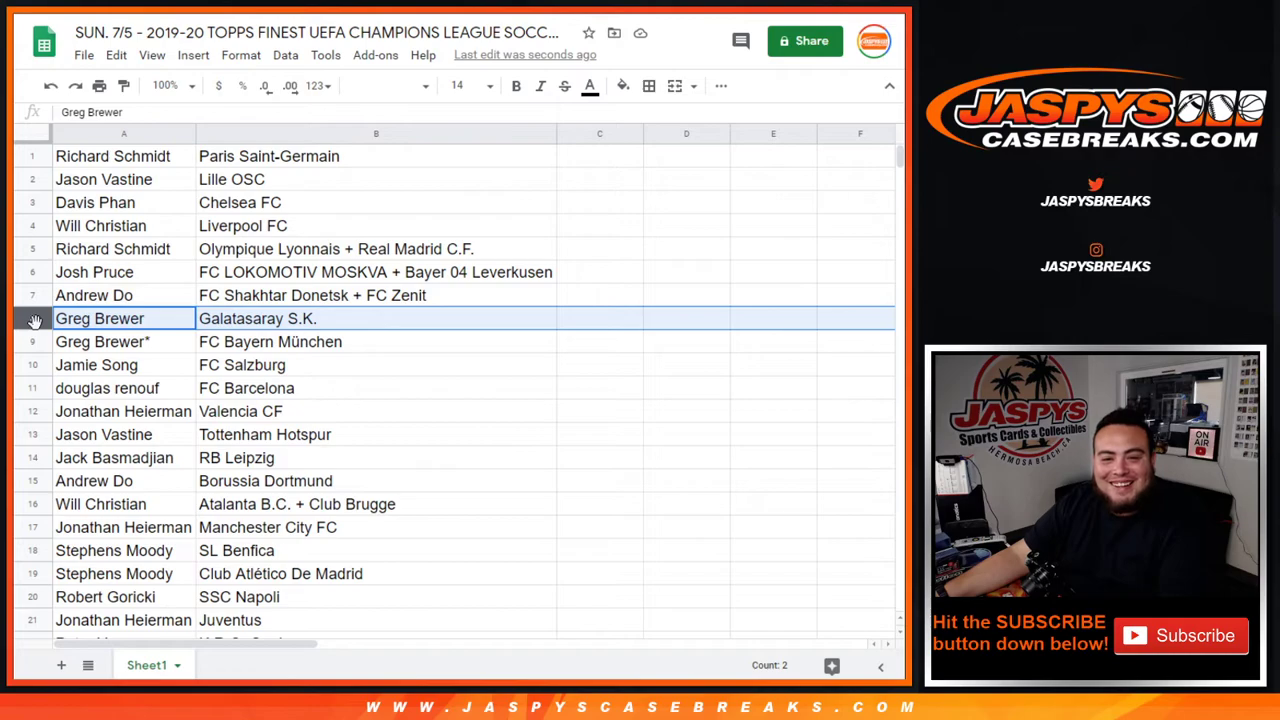
pyautogui.click(34, 342)
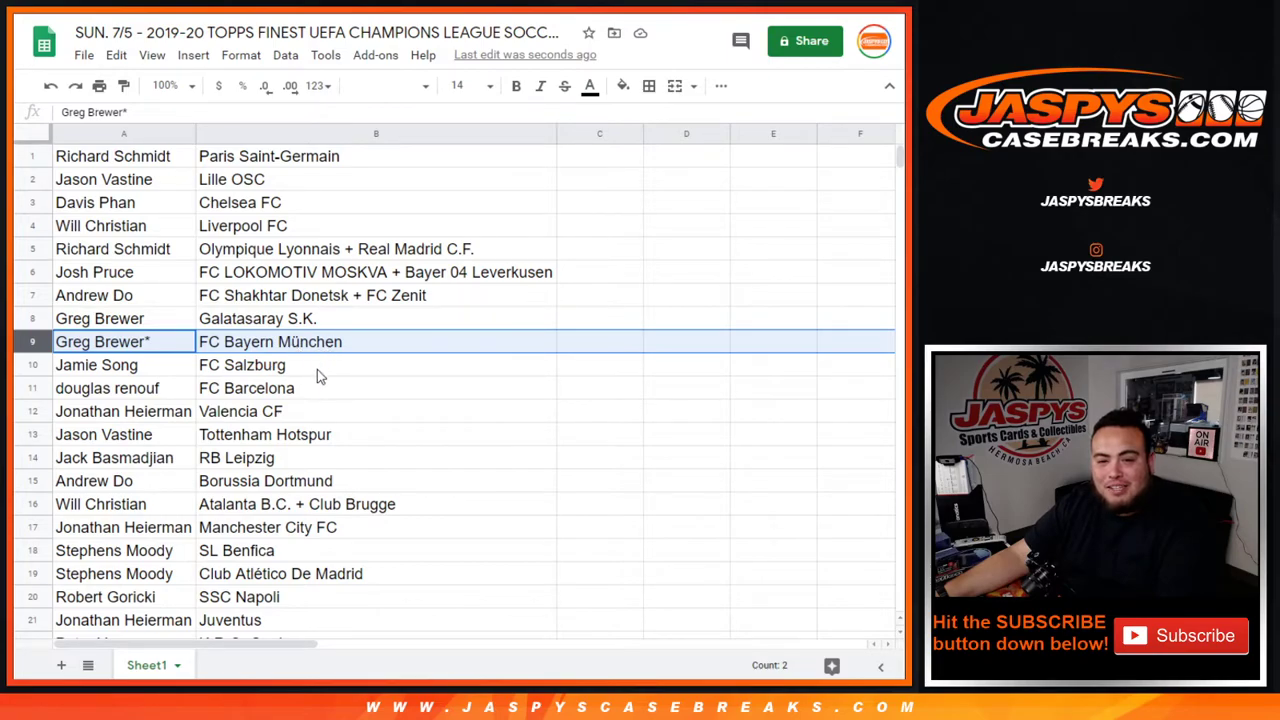
pyautogui.click(31, 358)
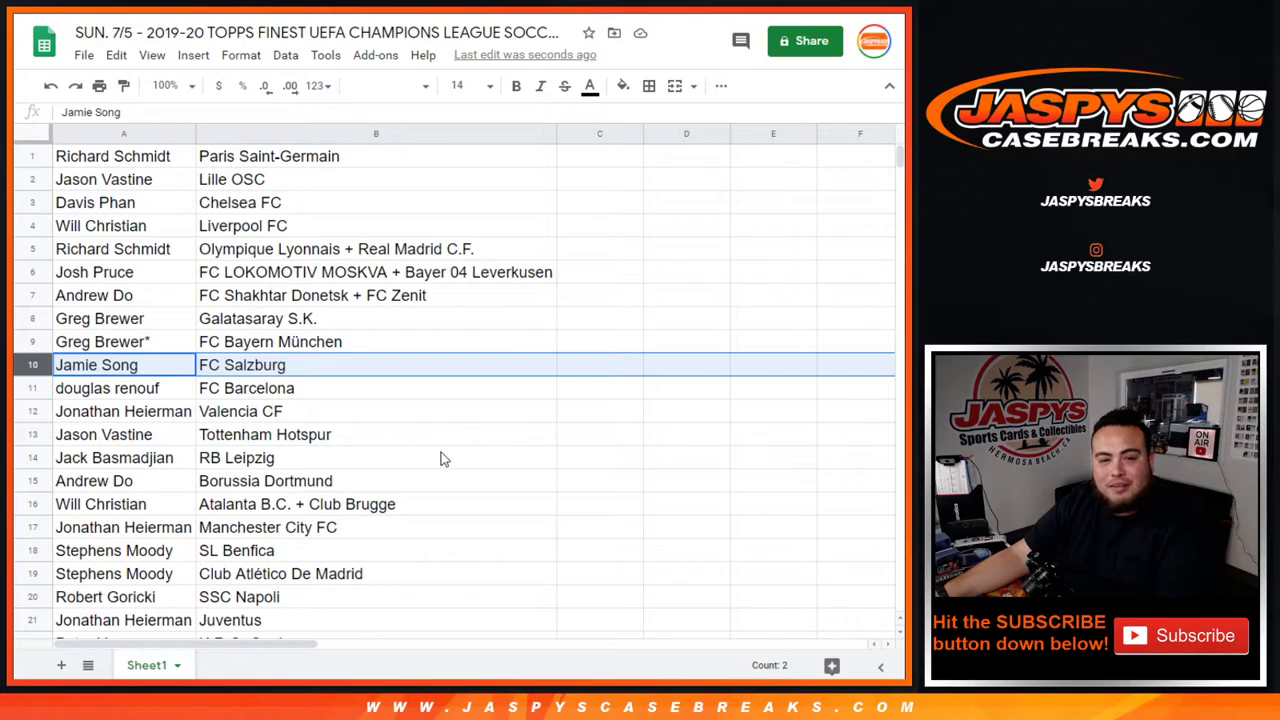
pyautogui.click(42, 388)
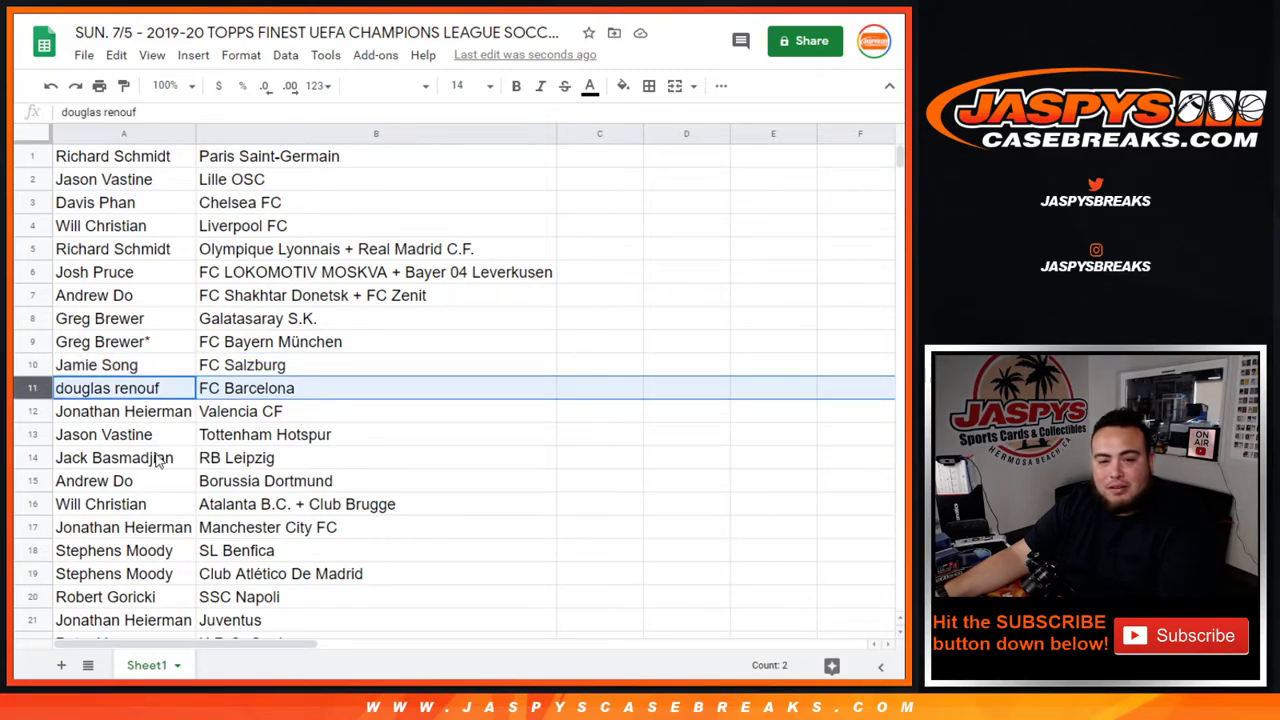
pyautogui.click(42, 411)
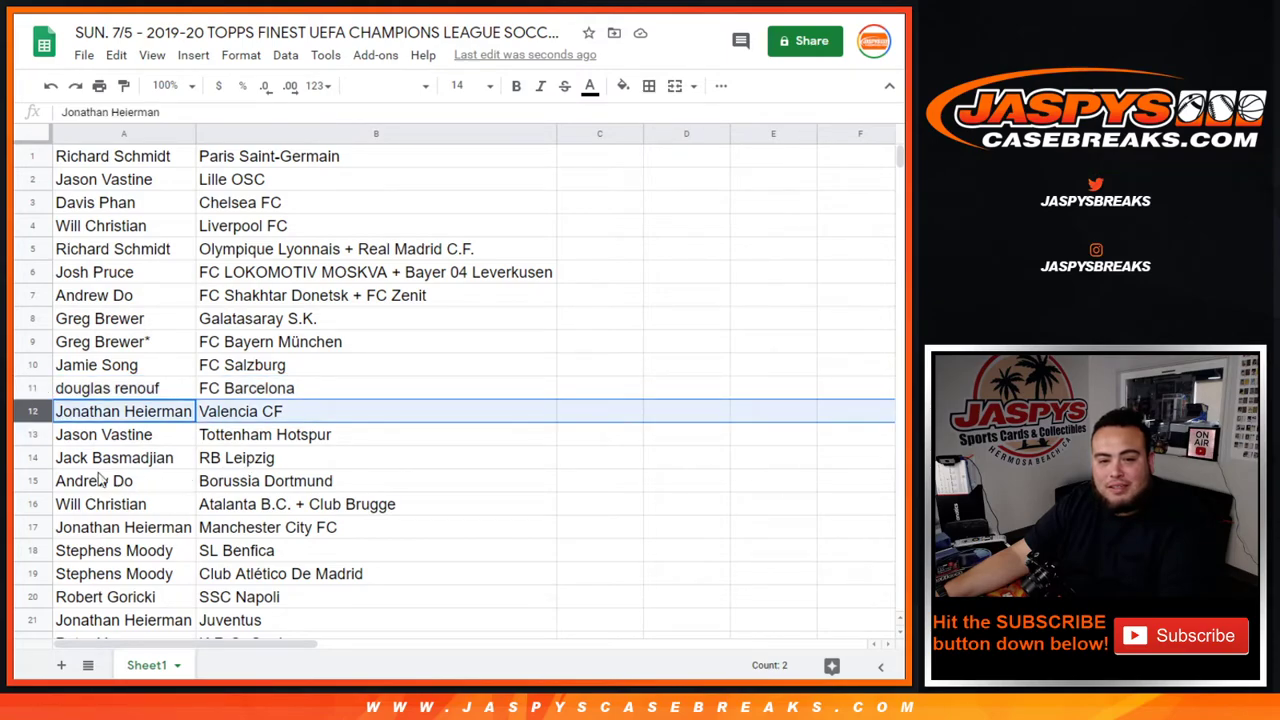
pyautogui.click(28, 437)
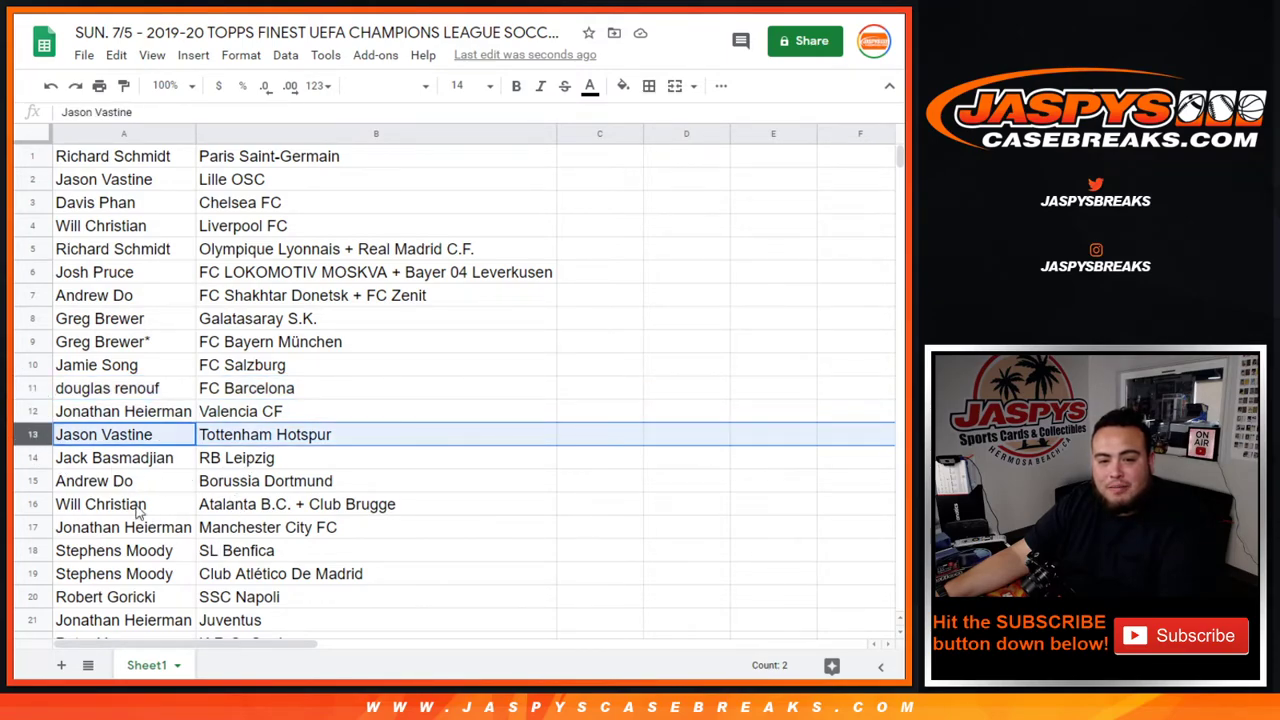
pyautogui.click(33, 460)
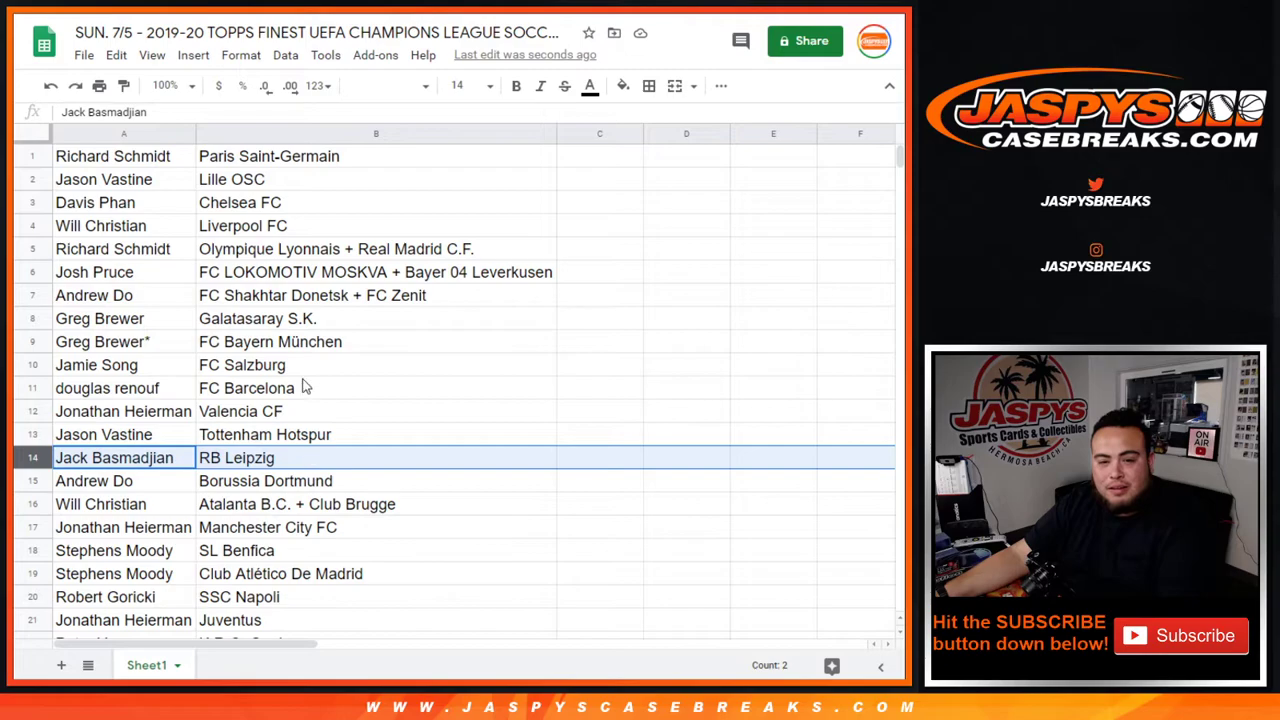
pyautogui.scroll(-3, 317, 386)
pyautogui.click(31, 318)
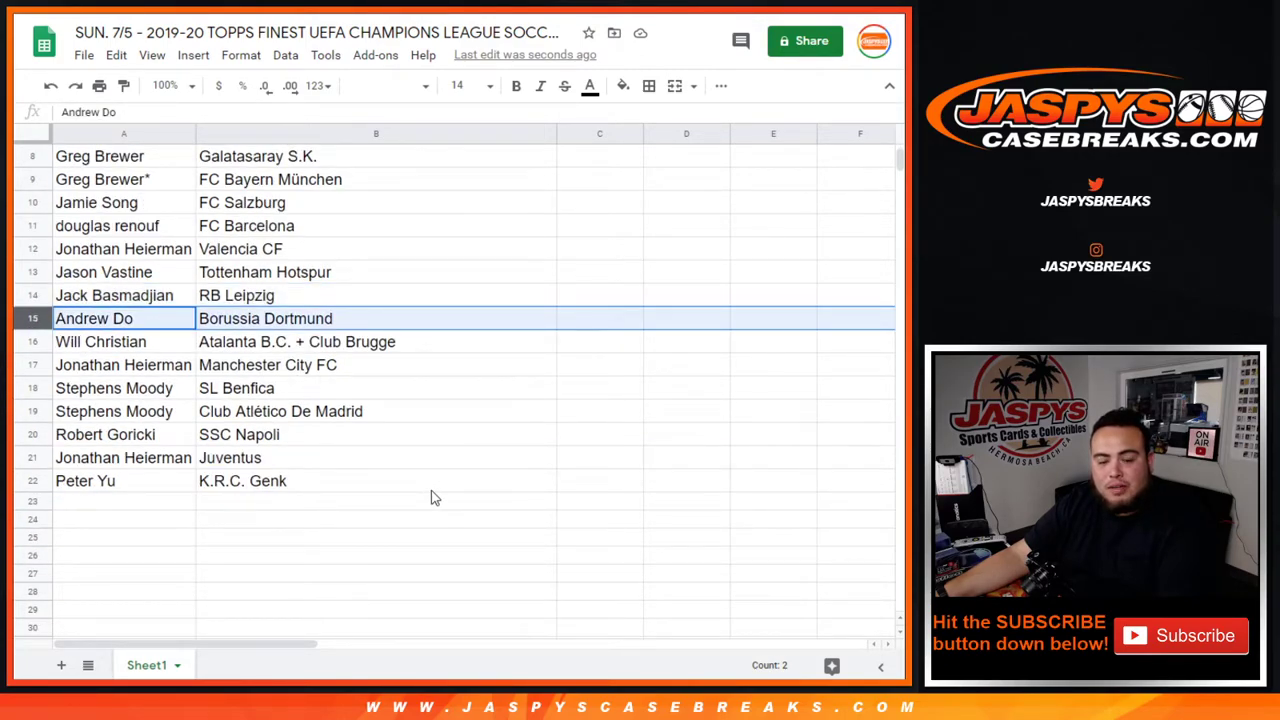
pyautogui.click(33, 342)
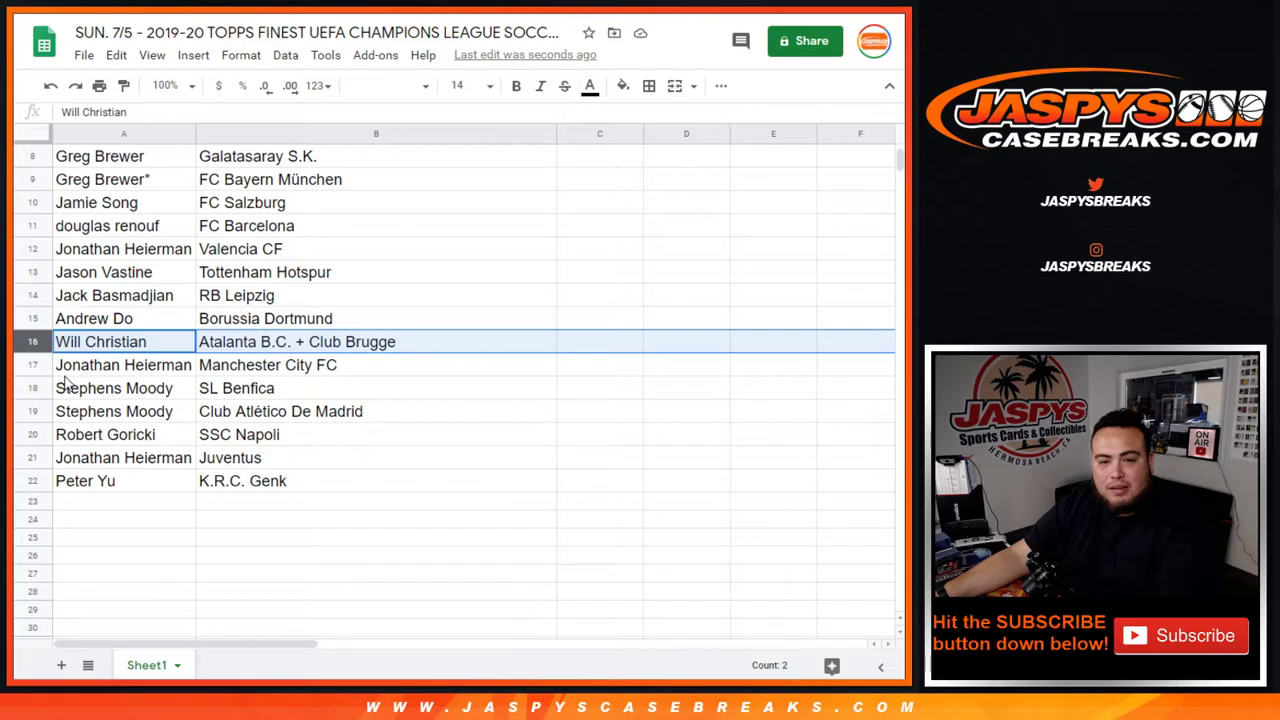
pyautogui.click(31, 366)
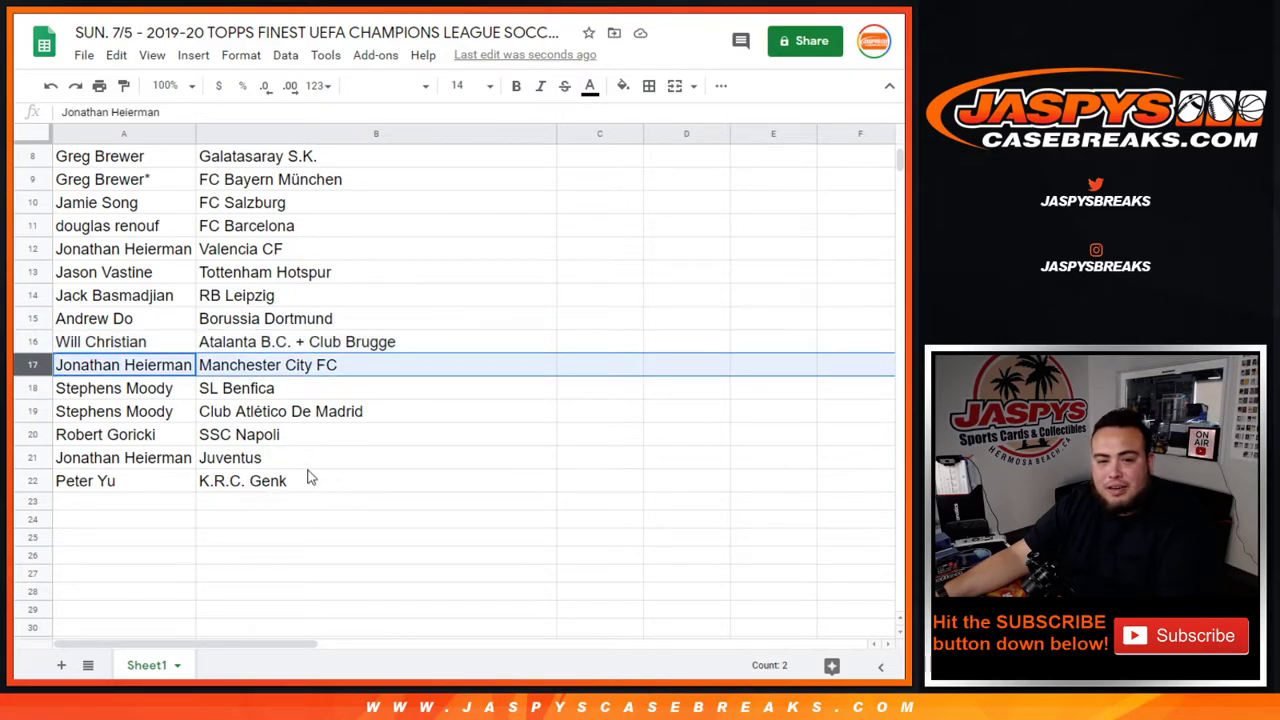
pyautogui.click(30, 390)
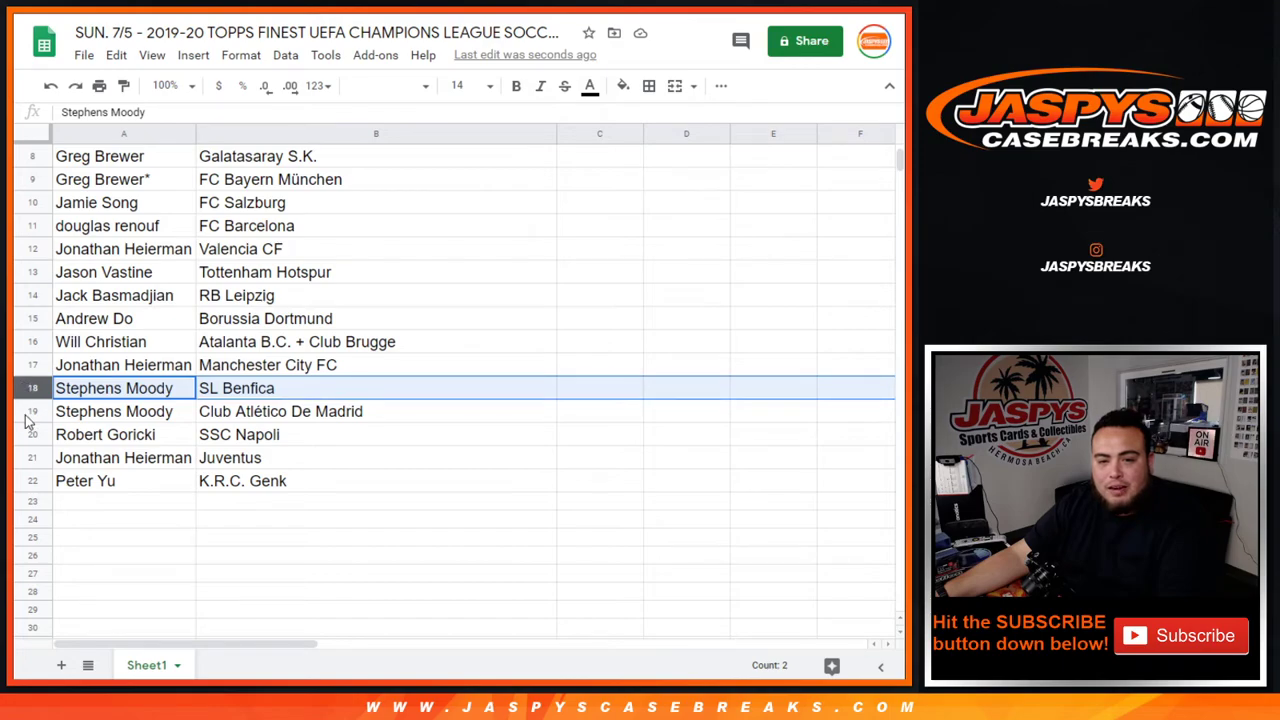
pyautogui.click(24, 411)
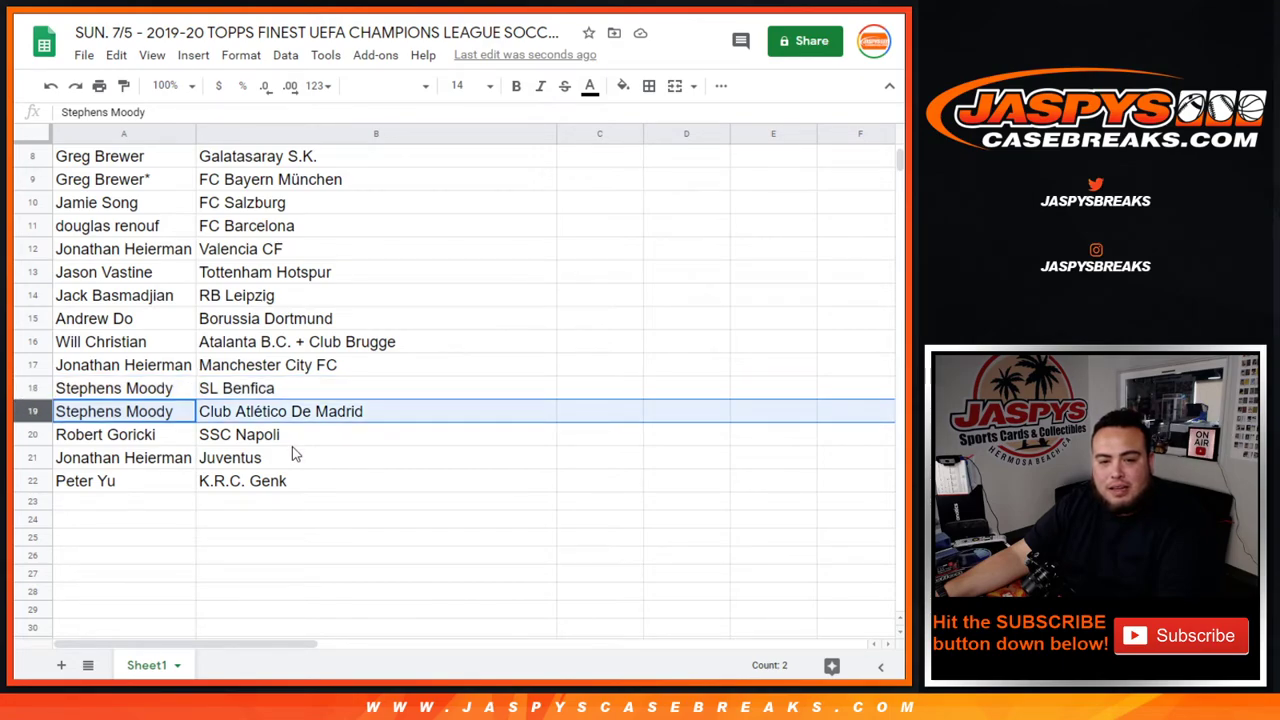
pyautogui.click(28, 434)
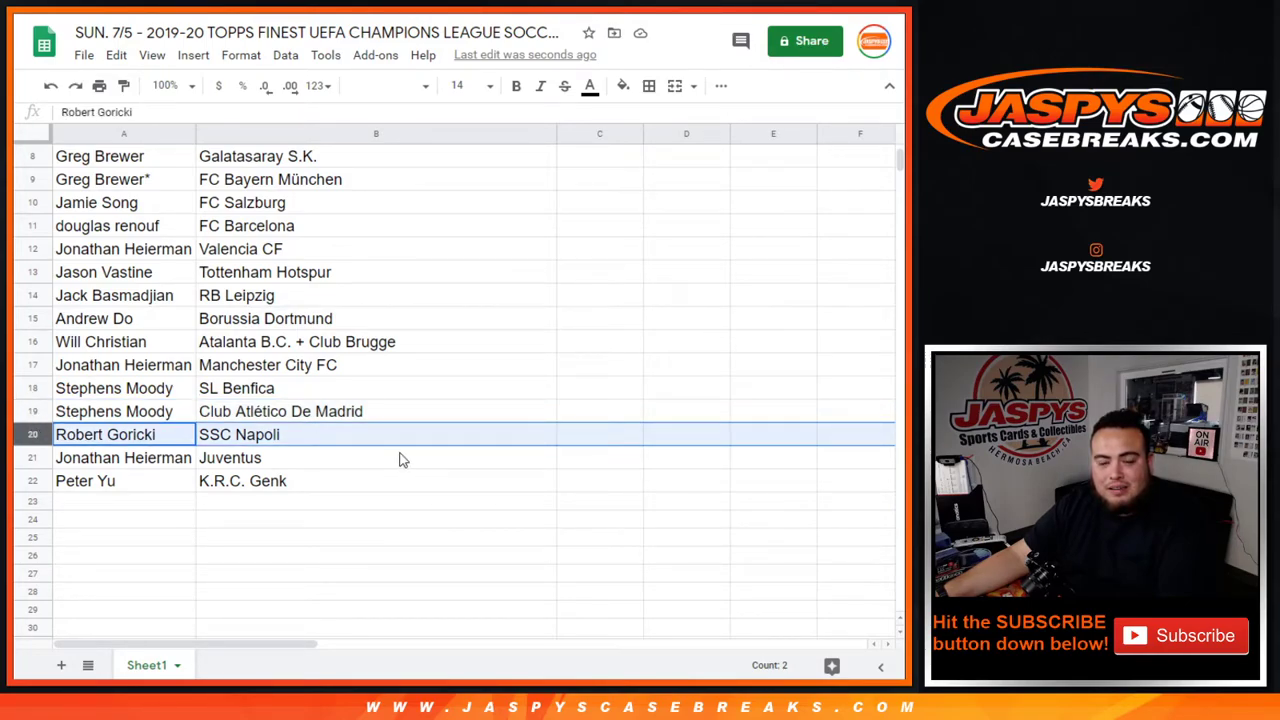
pyautogui.click(34, 456)
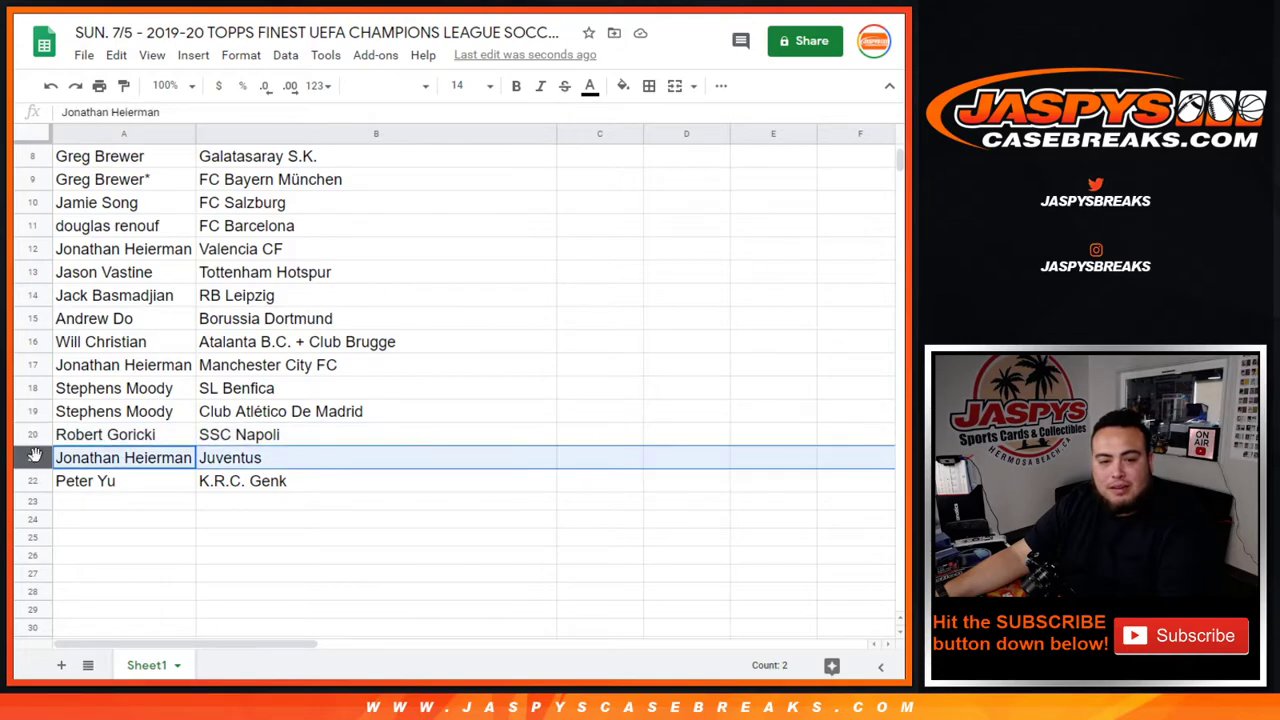
pyautogui.click(29, 480)
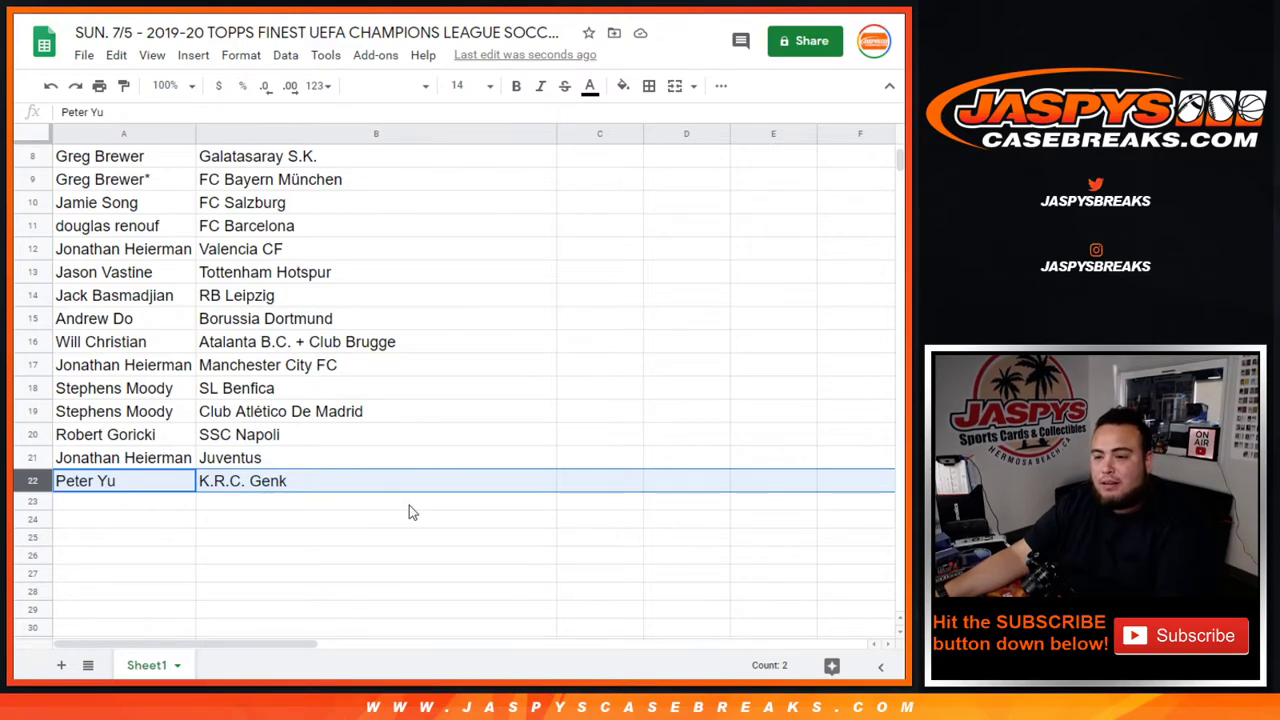
# Sort the whole sheet from A to Z by the club names in column B.
pyautogui.click(546, 138)
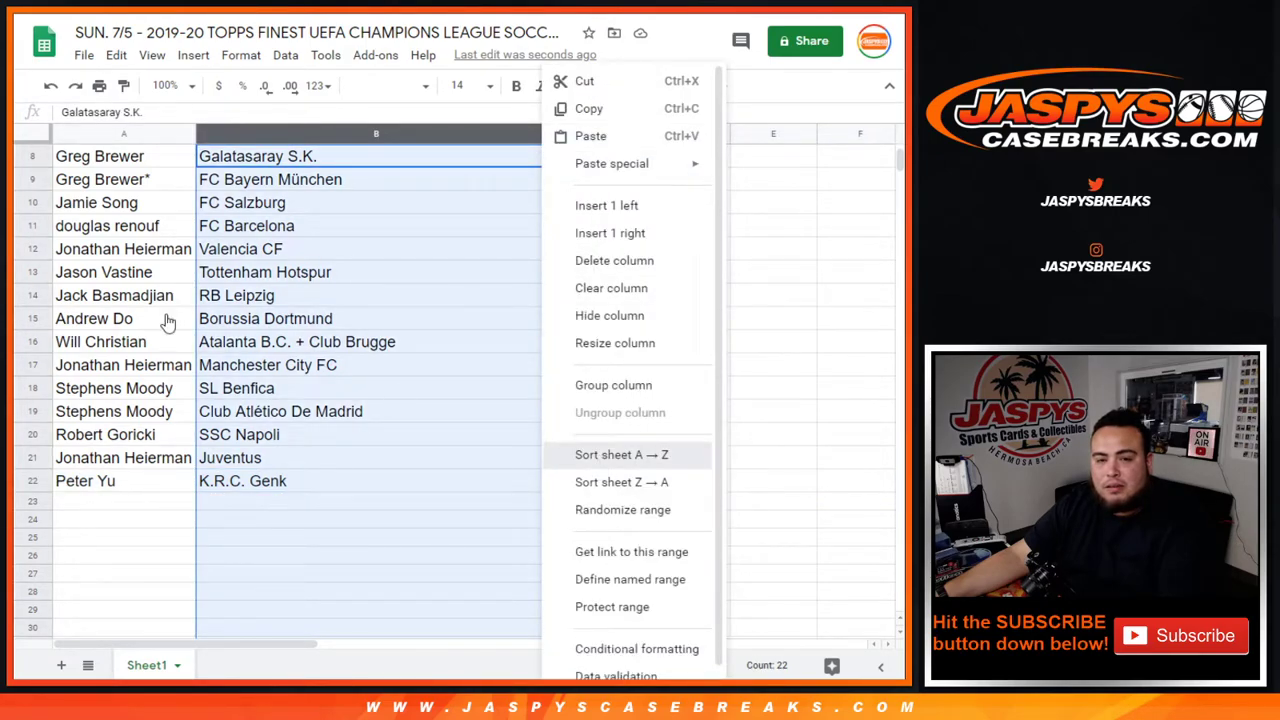
pyautogui.click(600, 455)
# Apply all borders to the pairings in A8:B22 and center their text horizontally.
pyautogui.moveTo(115, 160); pyautogui.dragTo(294, 486)
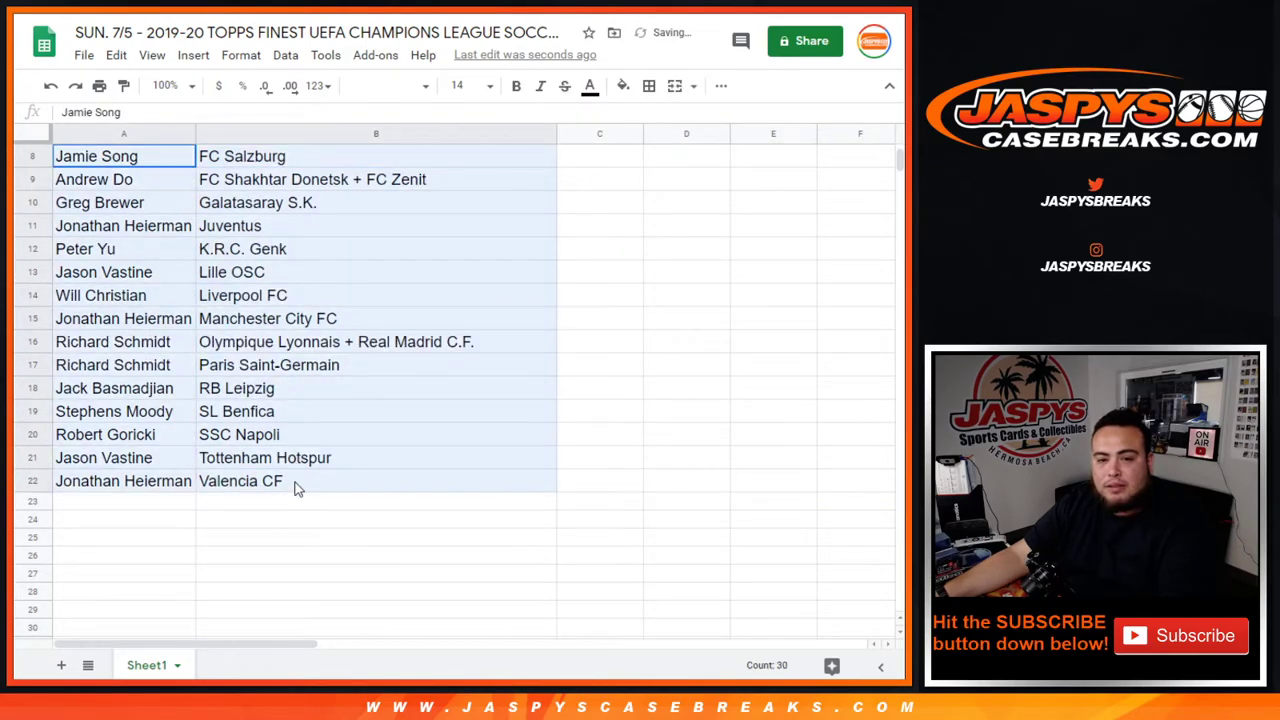
pyautogui.click(649, 86)
pyautogui.click(657, 120)
pyautogui.click(720, 86)
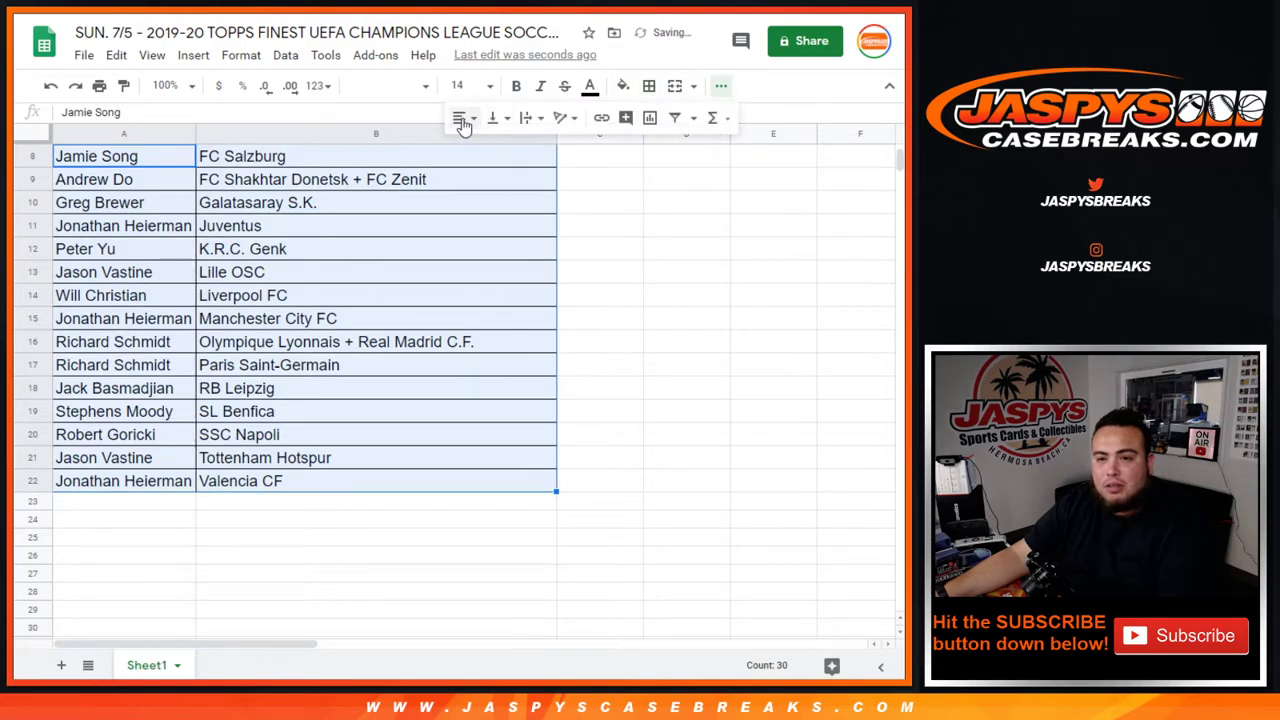
pyautogui.click(462, 118)
pyautogui.click(484, 146)
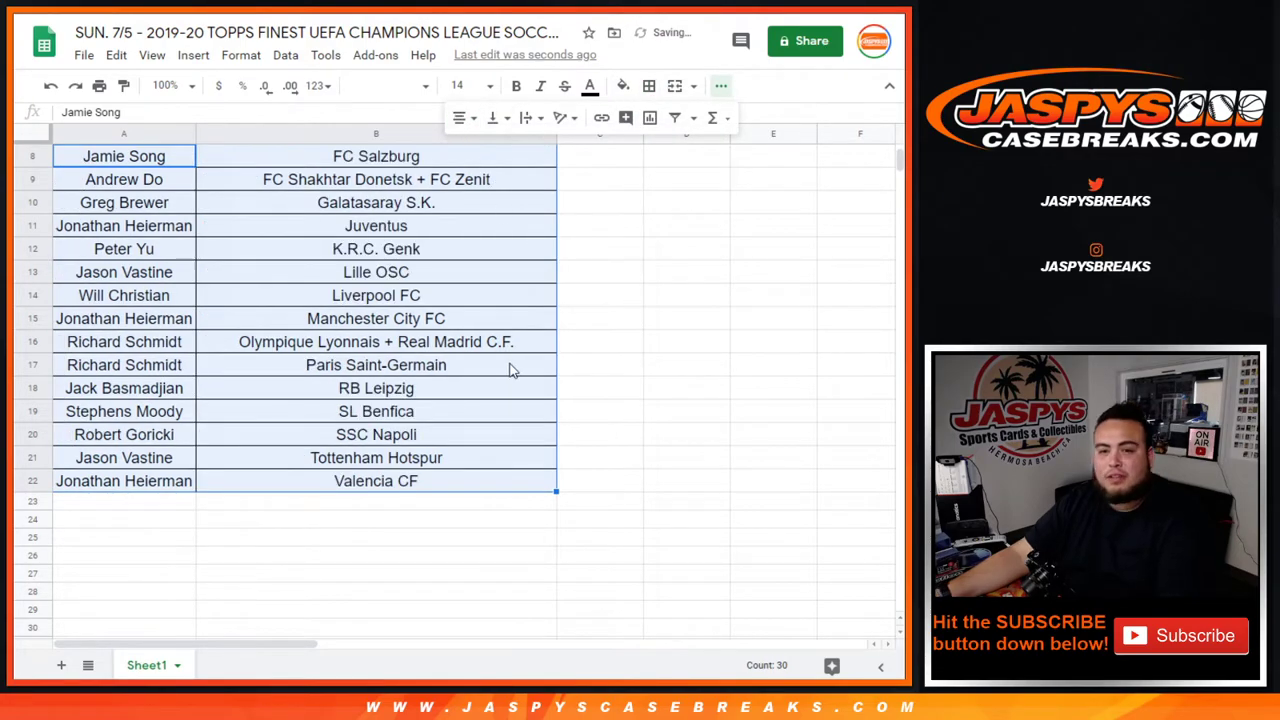